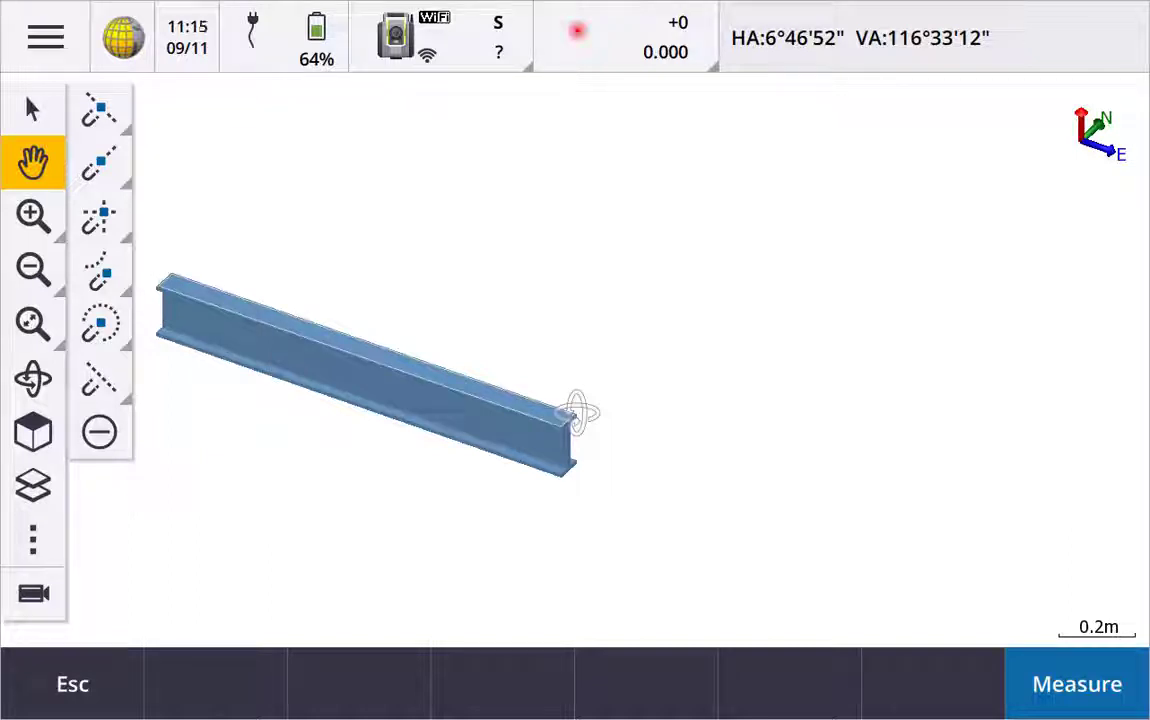
# - Start an SX10/SX12 object-oriented station setup at instrument point 1
pyautogui.click(31, 592)
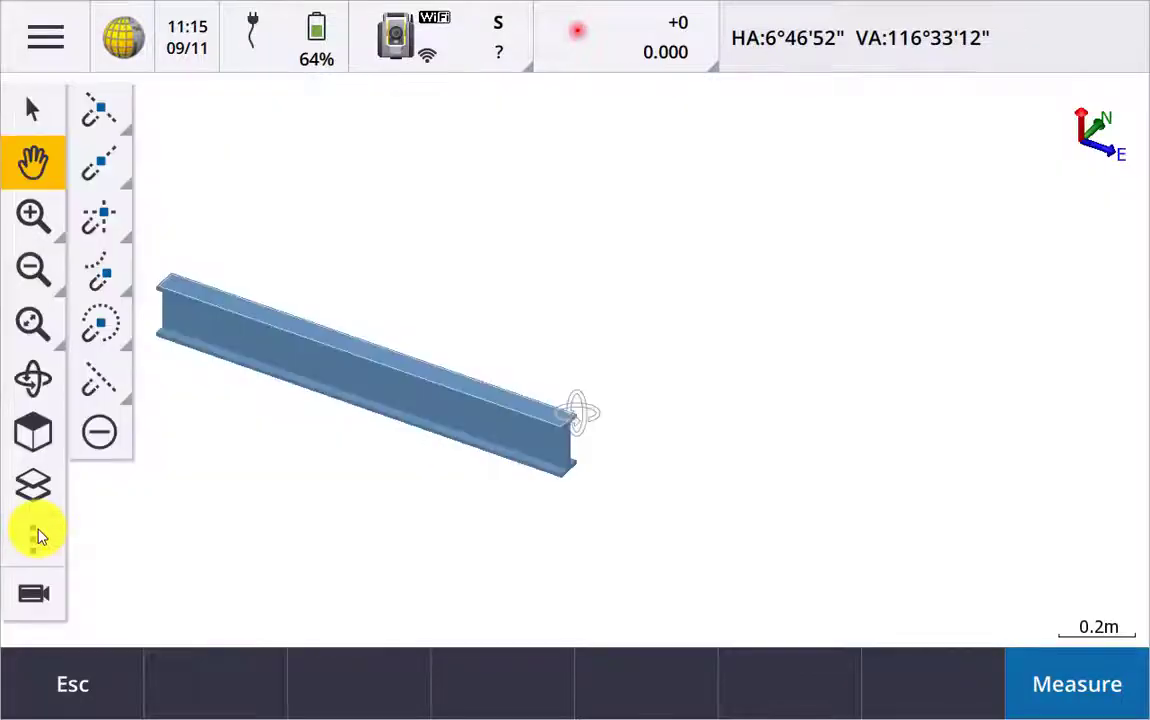
pyautogui.click(31, 15)
pyautogui.click(128, 411)
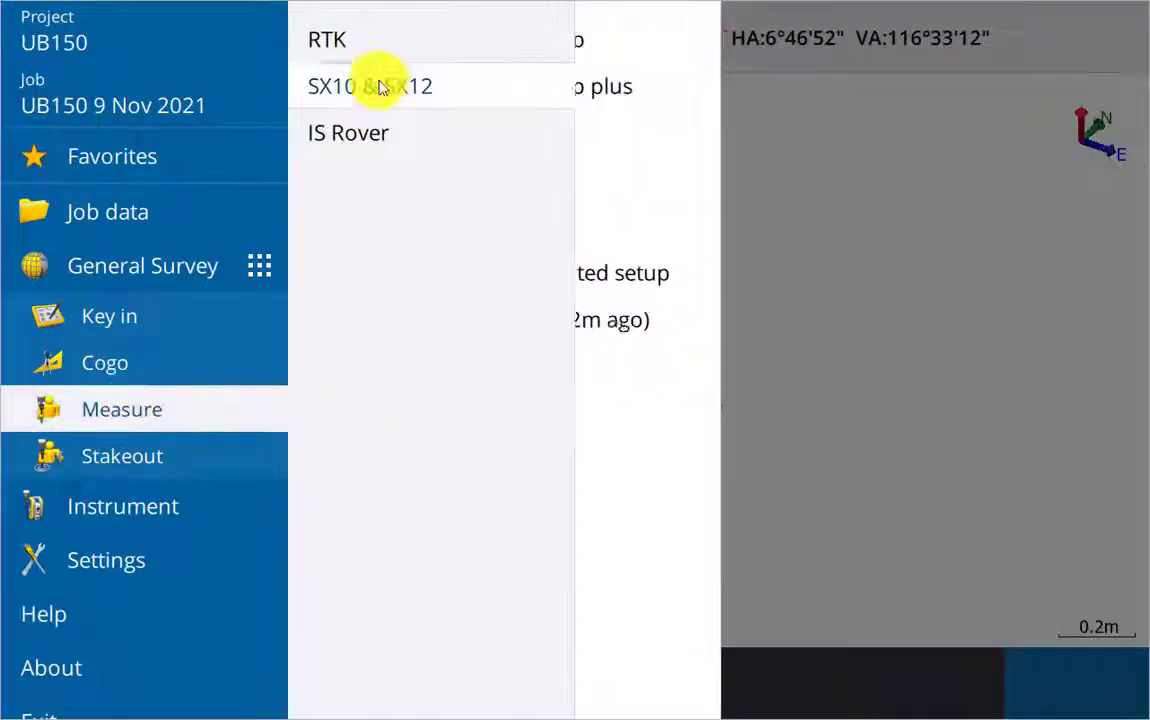
pyautogui.click(690, 280)
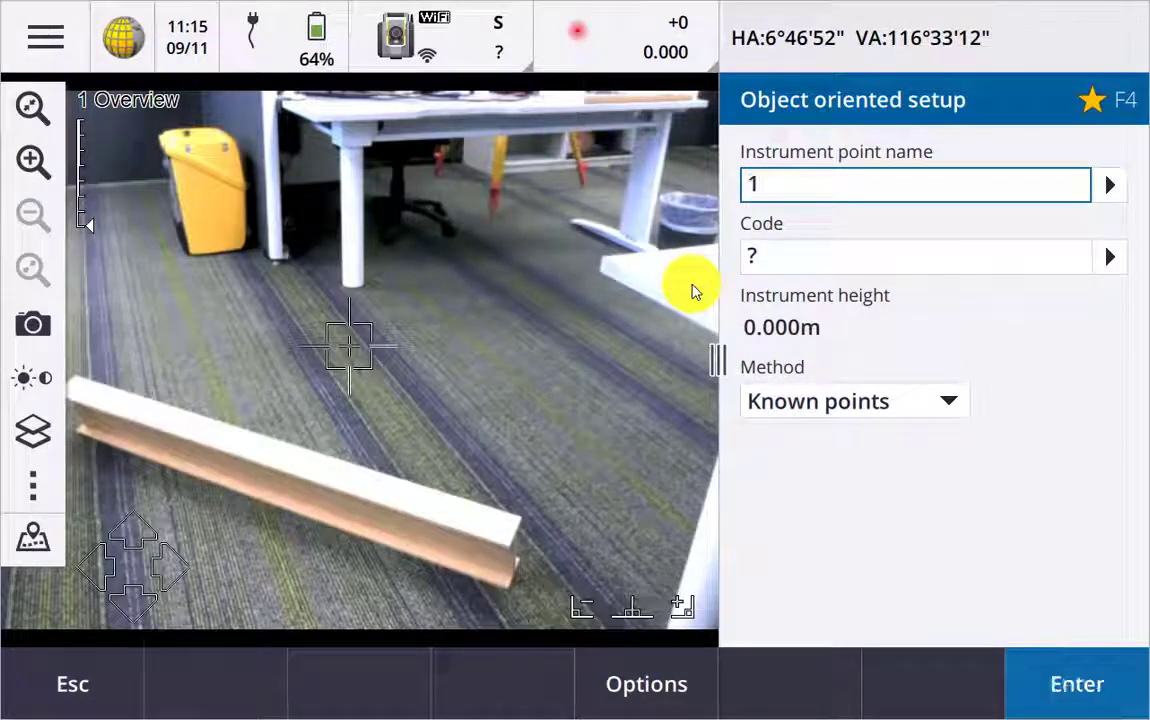
pyautogui.press('Tab')
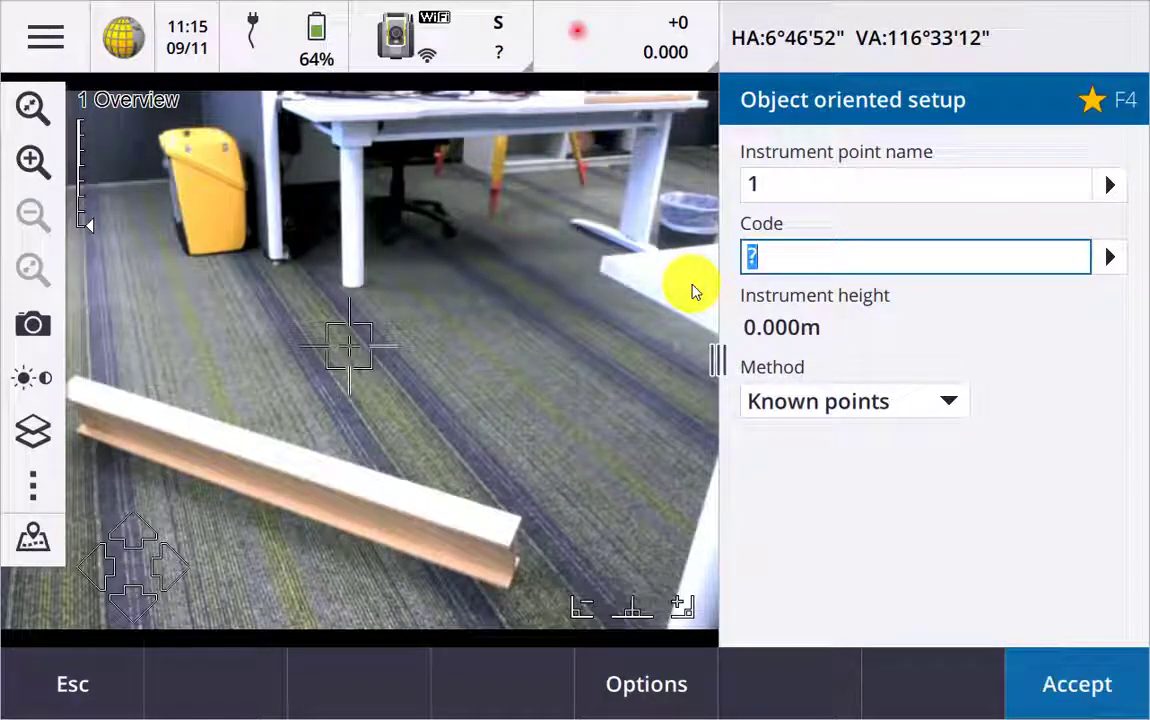
pyautogui.click(1093, 681)
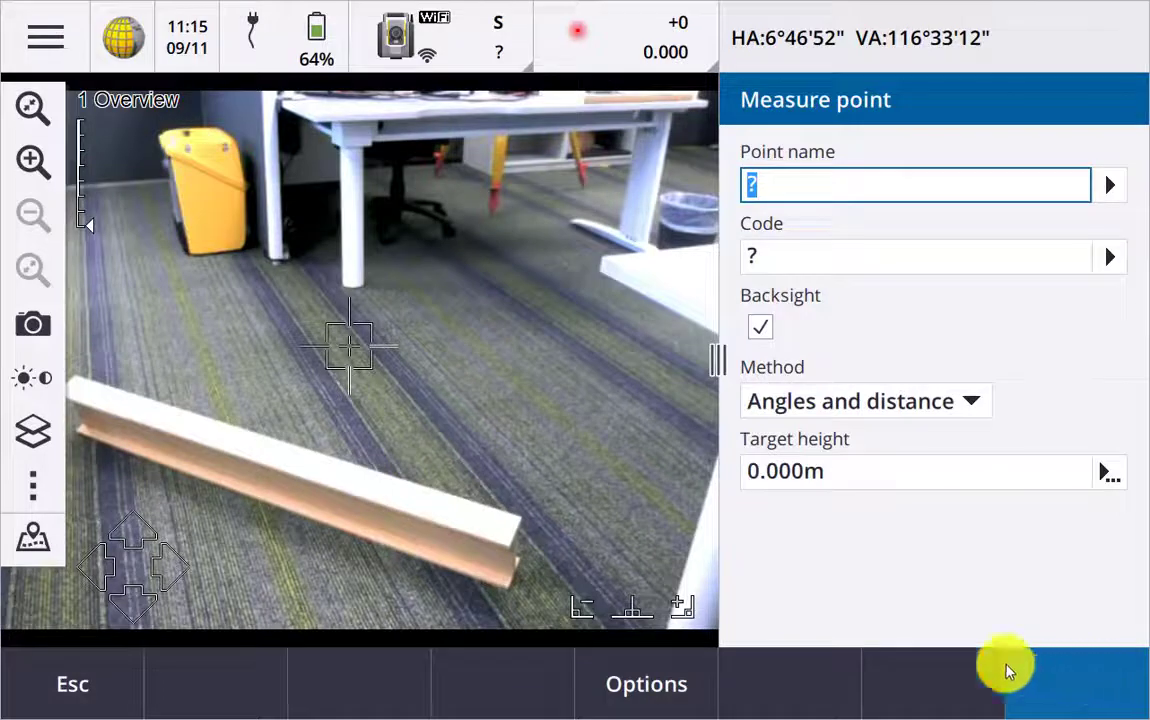
# - In the 3D model, snap Snap0001 to the beam's near top corner endpoint
pyautogui.click(31, 537)
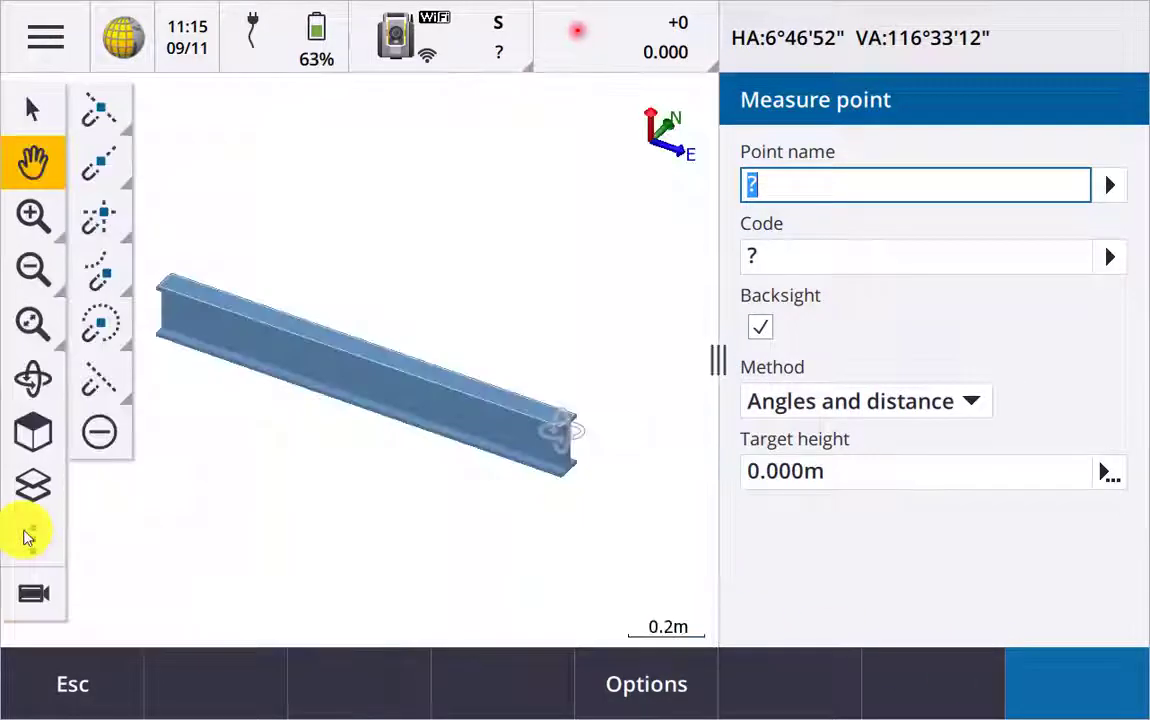
pyautogui.click(33, 216)
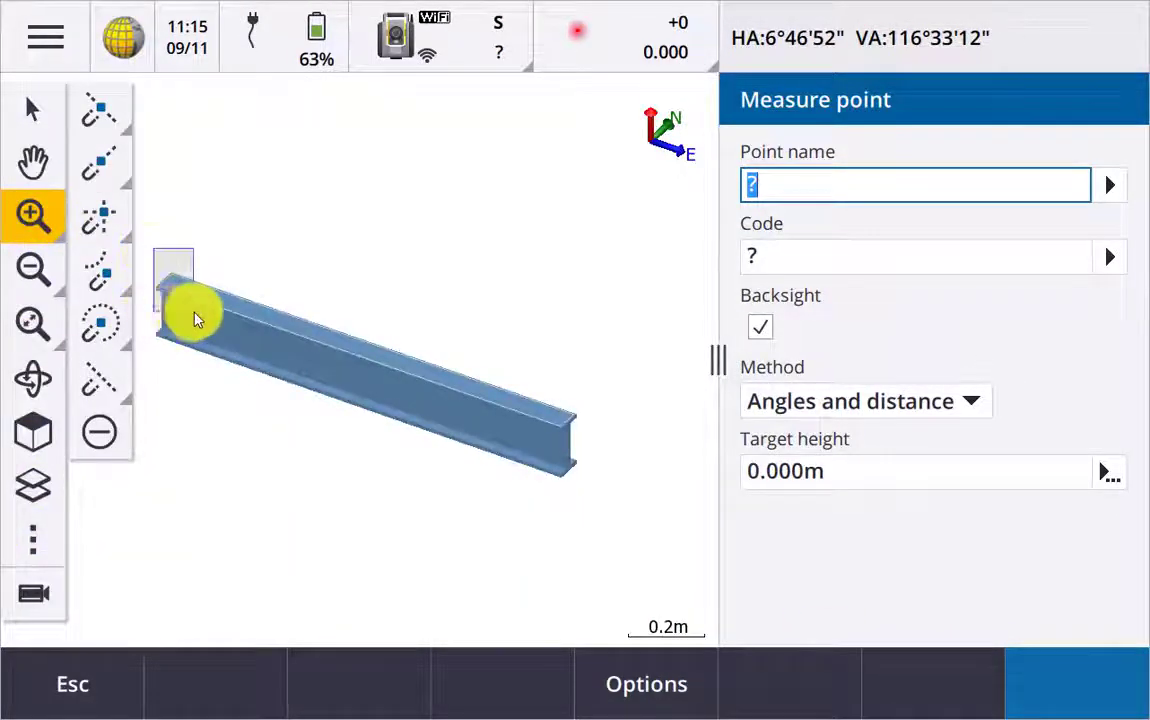
pyautogui.moveTo(196, 318); pyautogui.dragTo(196, 318)
pyautogui.click(31, 110)
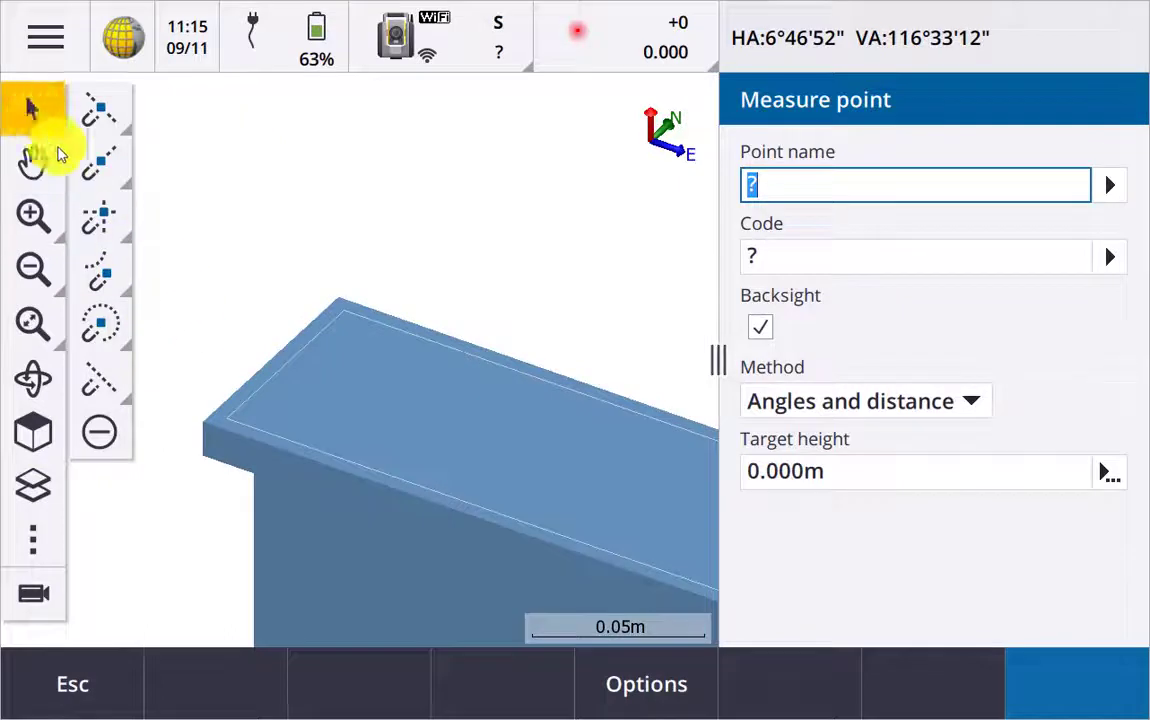
pyautogui.click(232, 418)
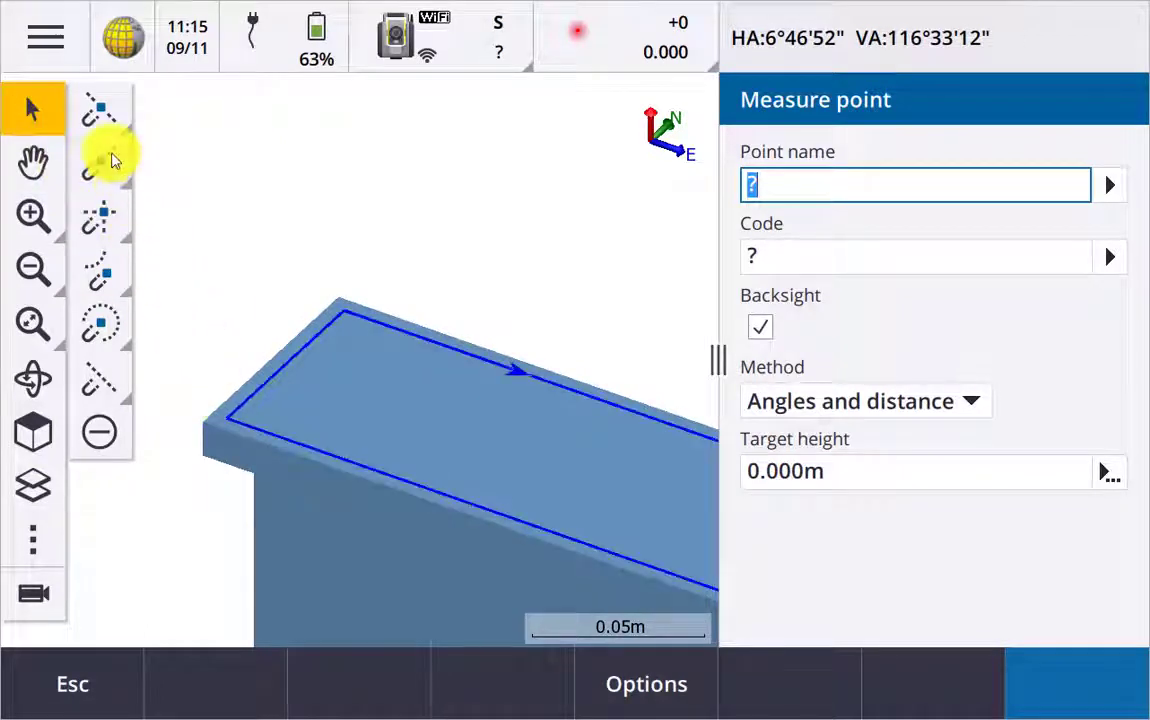
pyautogui.click(100, 160)
pyautogui.click(240, 430)
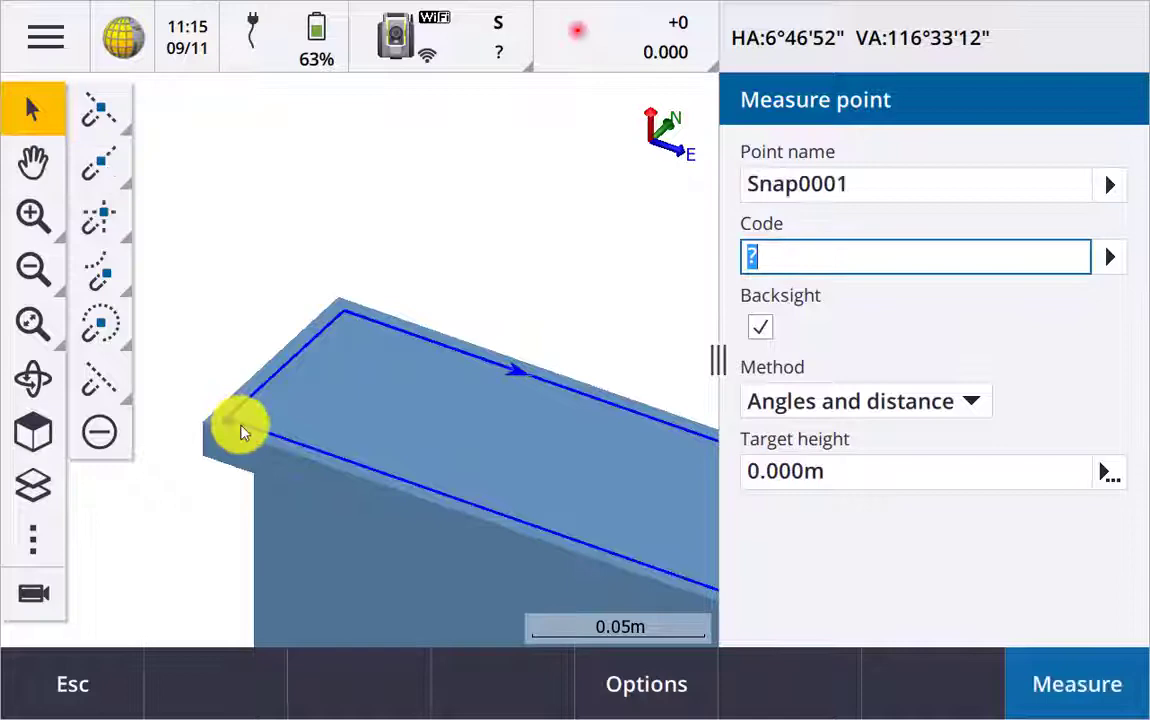
# - Aim the magnified telecamera on the marked beam corner and measure Snap0001
pyautogui.click(36, 596)
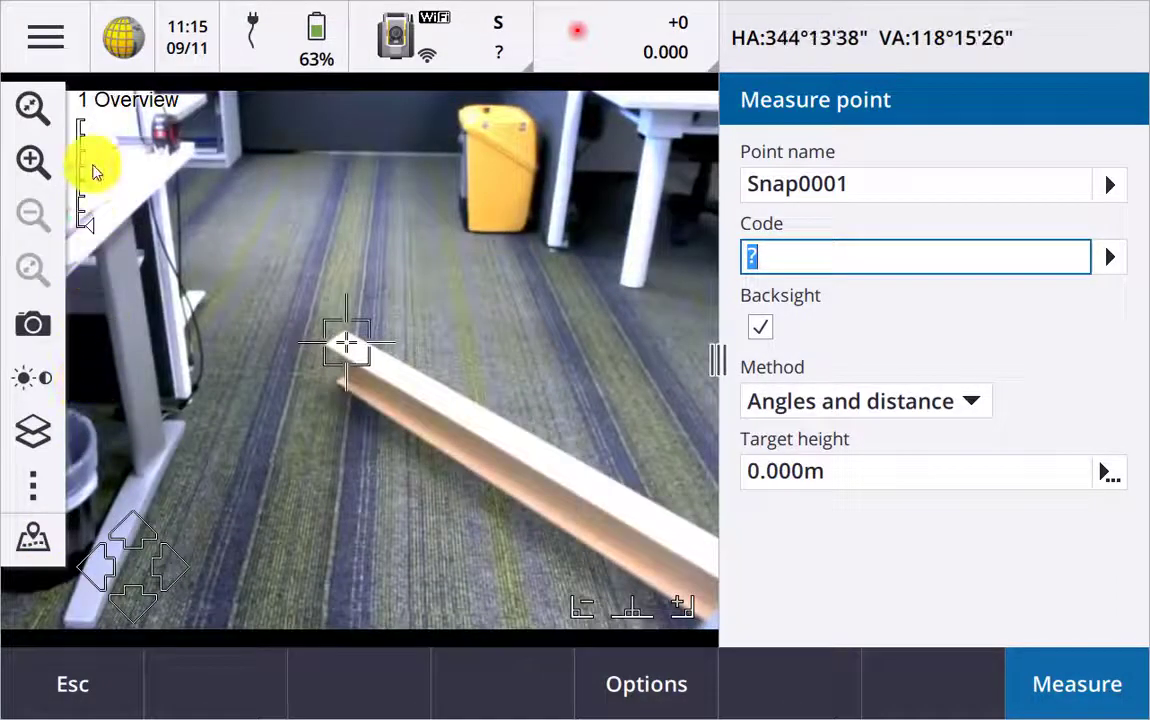
pyautogui.click(92, 170)
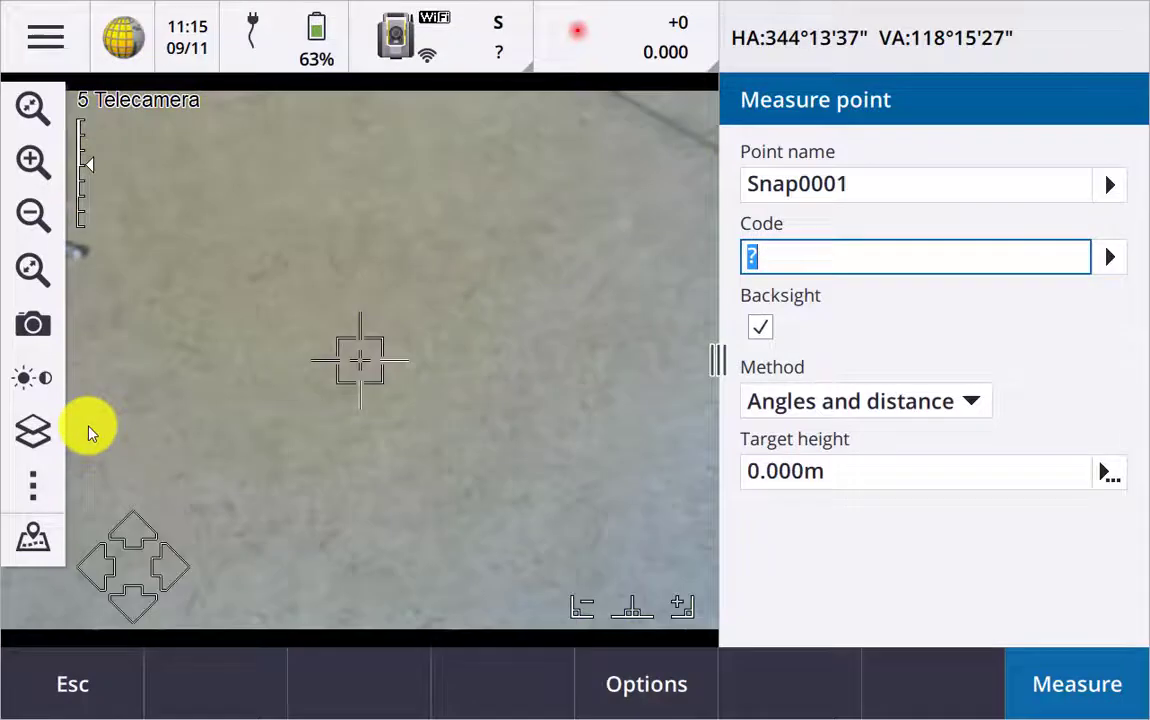
pyautogui.click(88, 432)
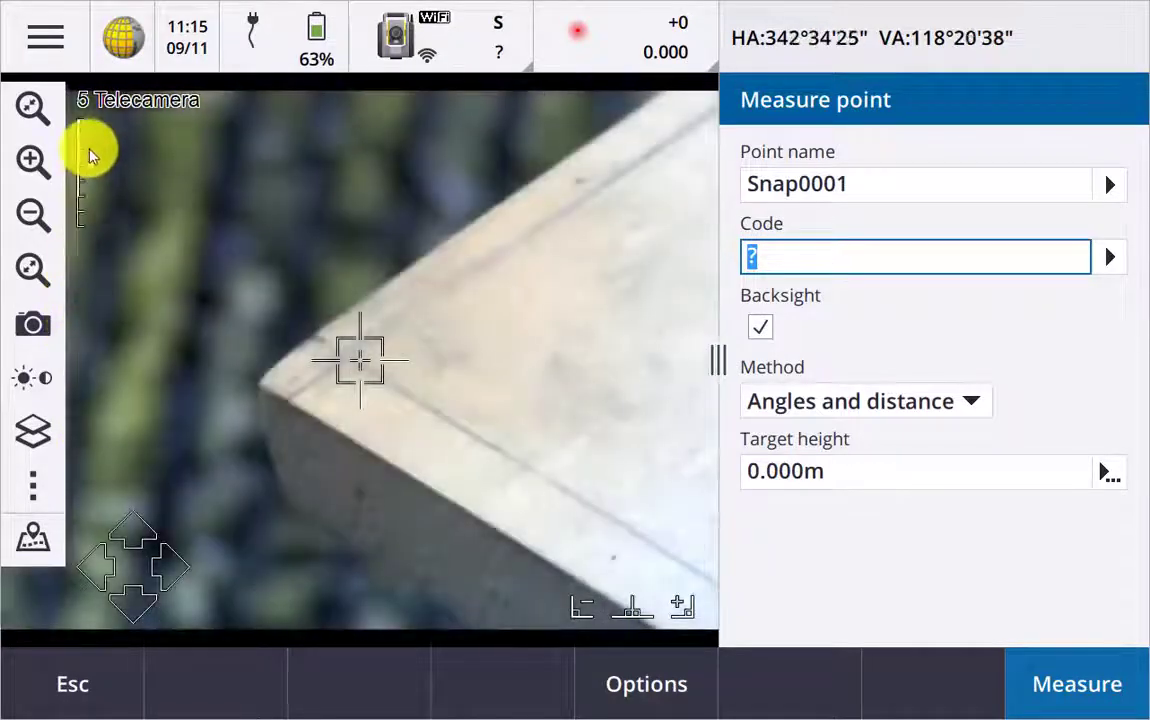
pyautogui.click(88, 153)
pyautogui.click(336, 363)
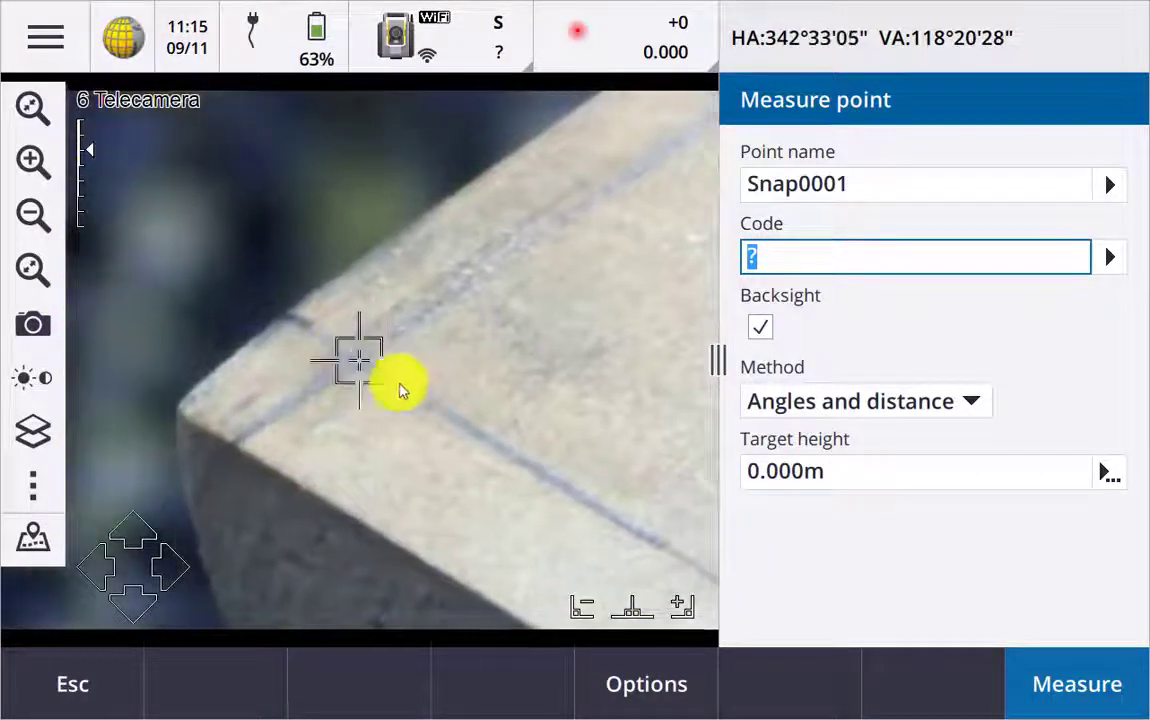
pyautogui.click(1106, 688)
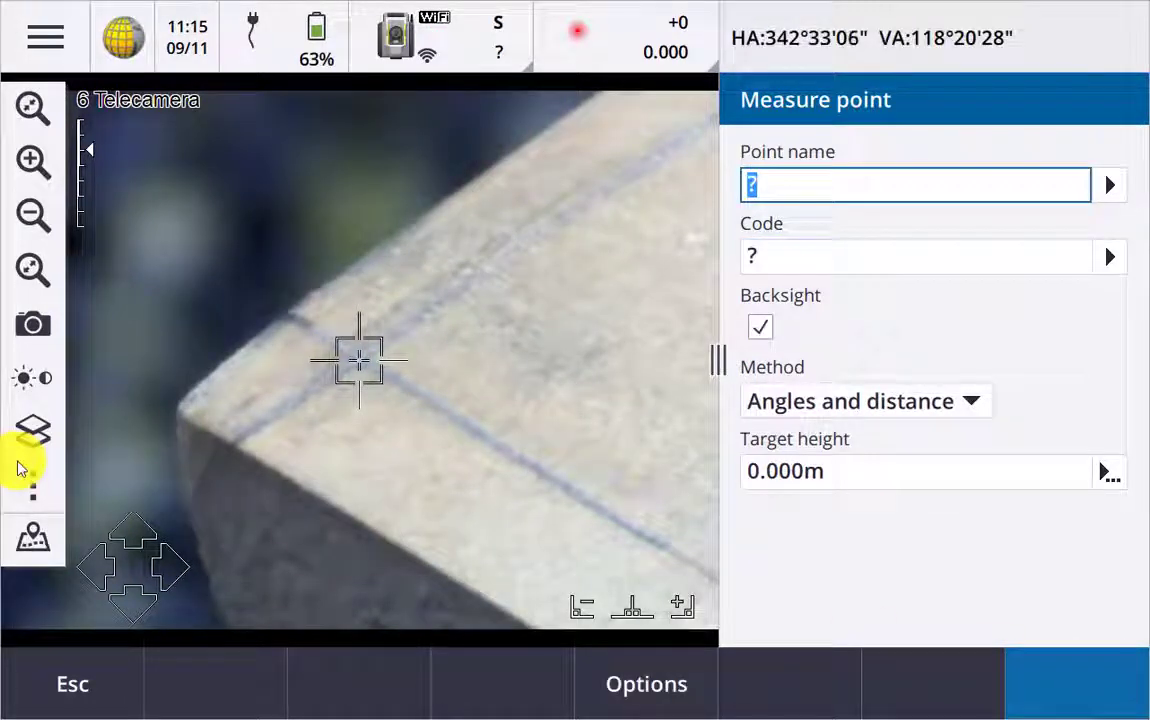
# - Snap Snap0002 to the other top corner, fine-aim the telecamera on it and measure
pyautogui.click(31, 542)
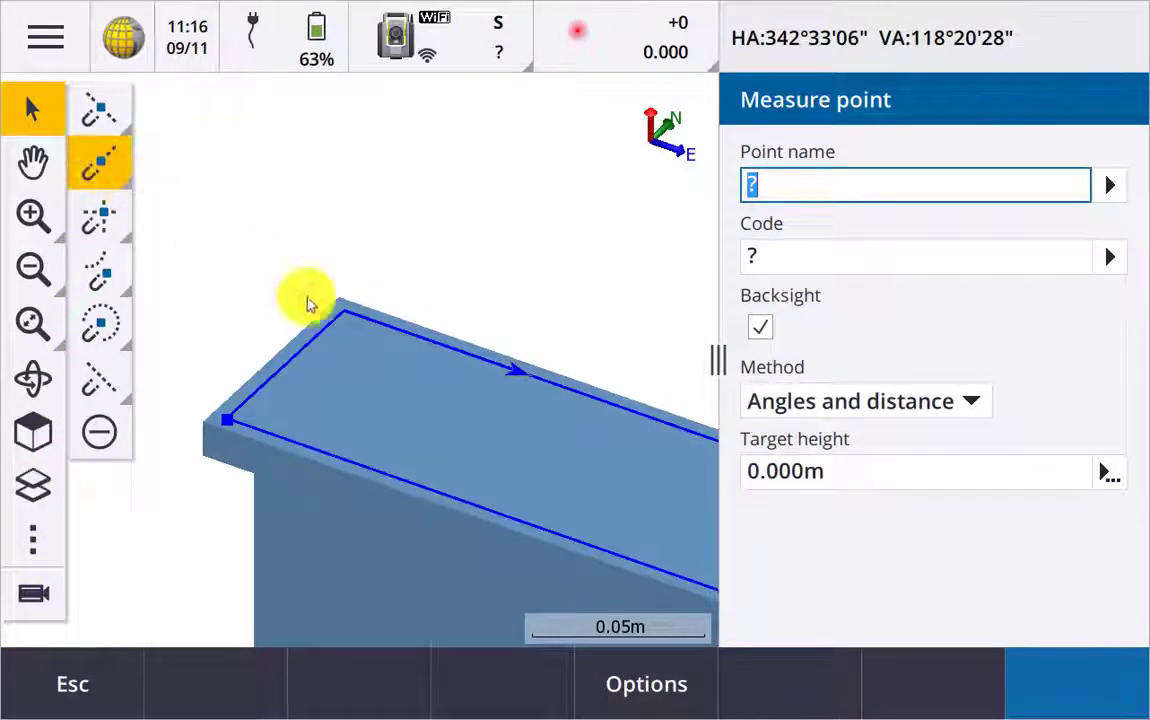
pyautogui.click(338, 312)
pyautogui.click(33, 594)
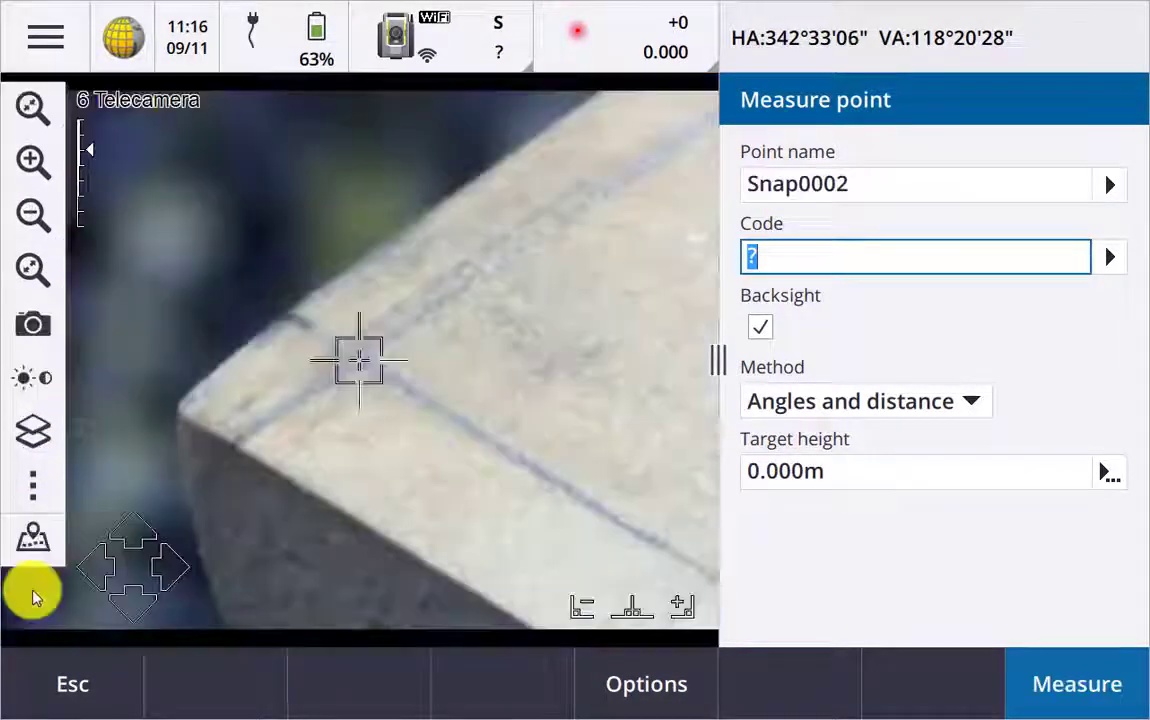
pyautogui.click(88, 208)
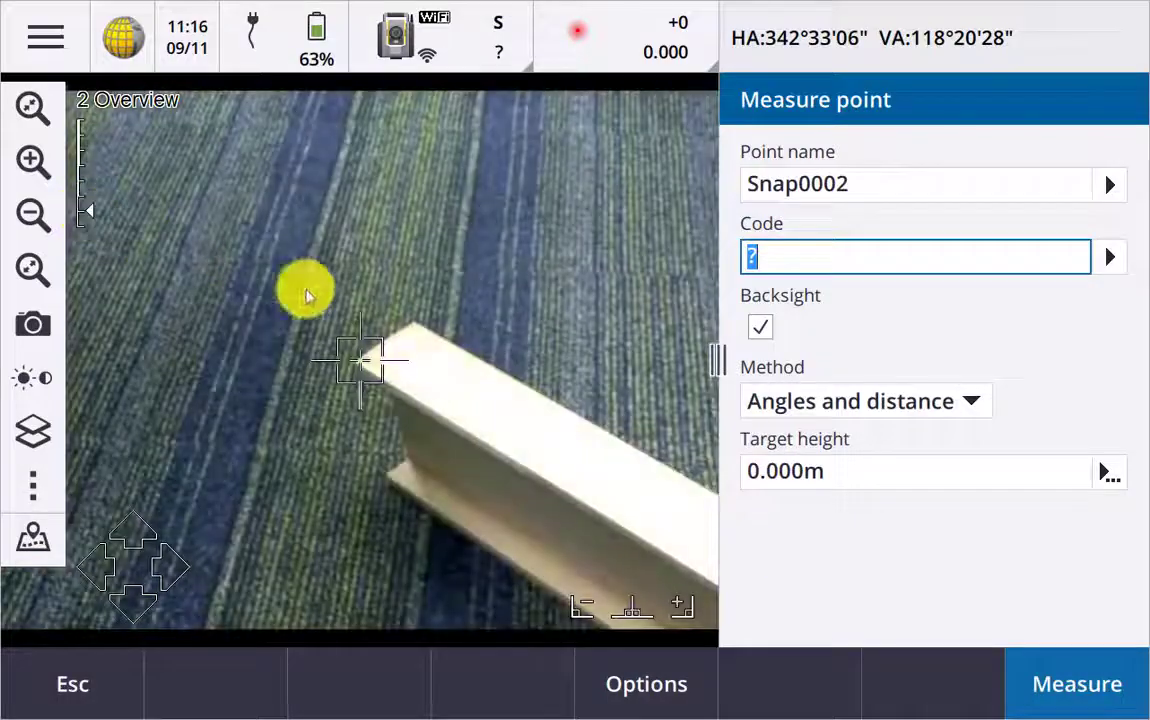
pyautogui.click(408, 330)
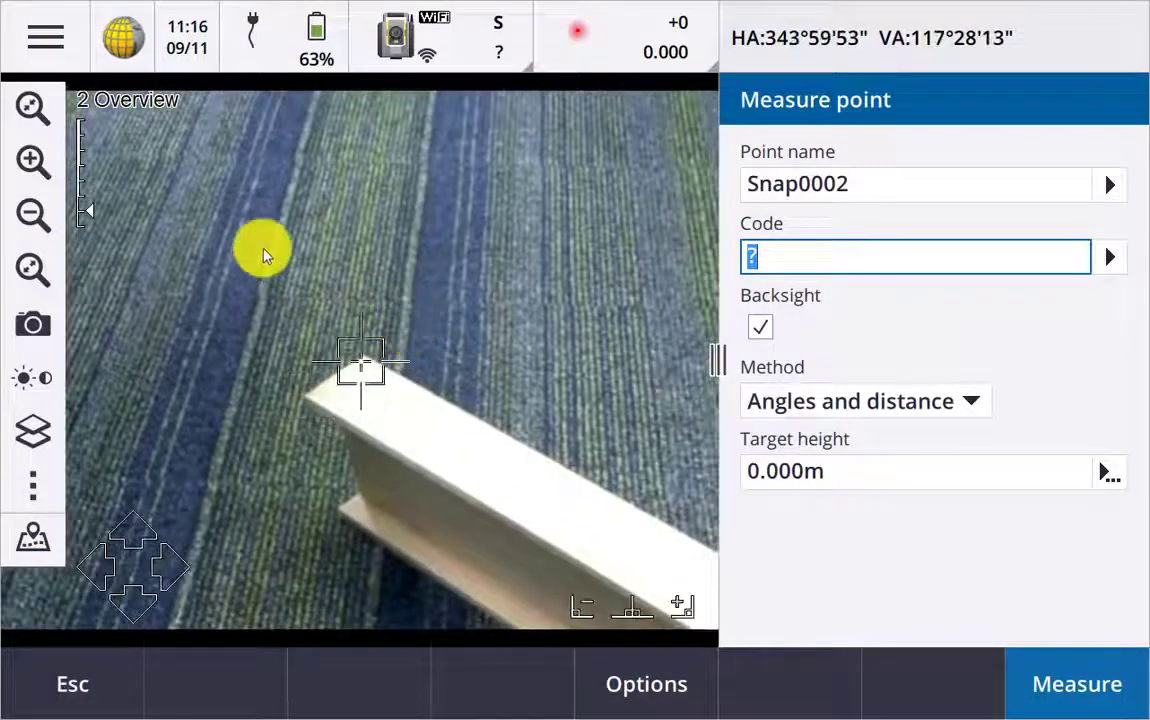
pyautogui.click(86, 152)
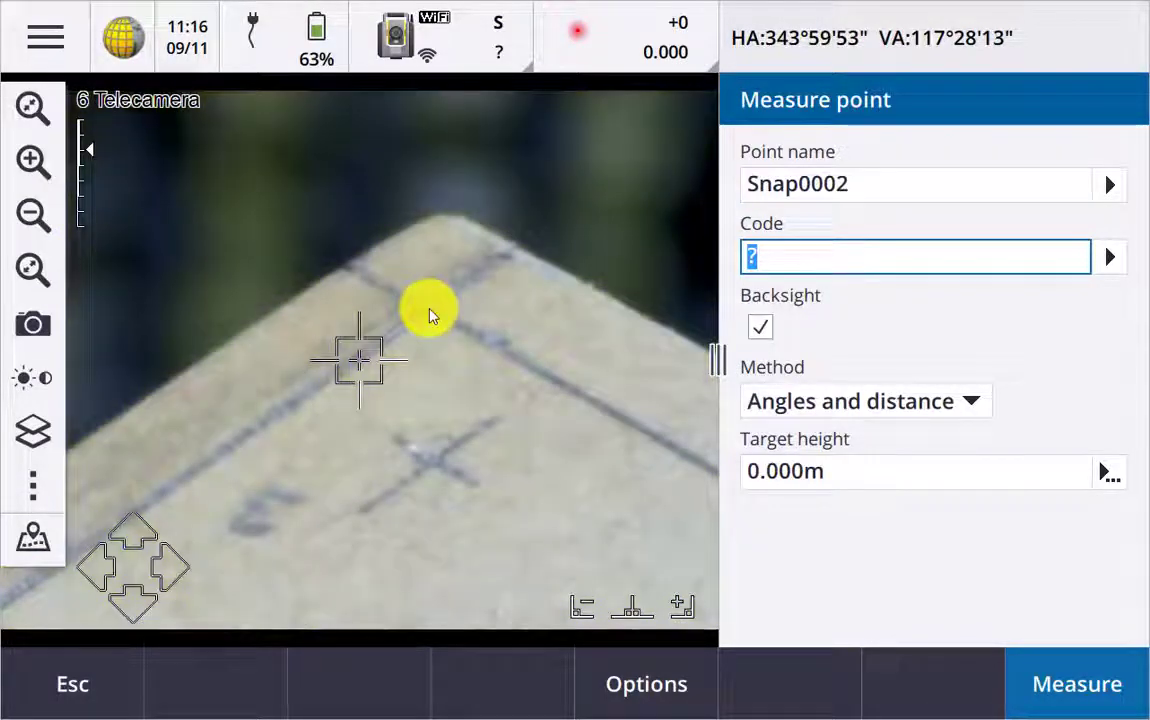
pyautogui.click(430, 316)
pyautogui.click(1100, 688)
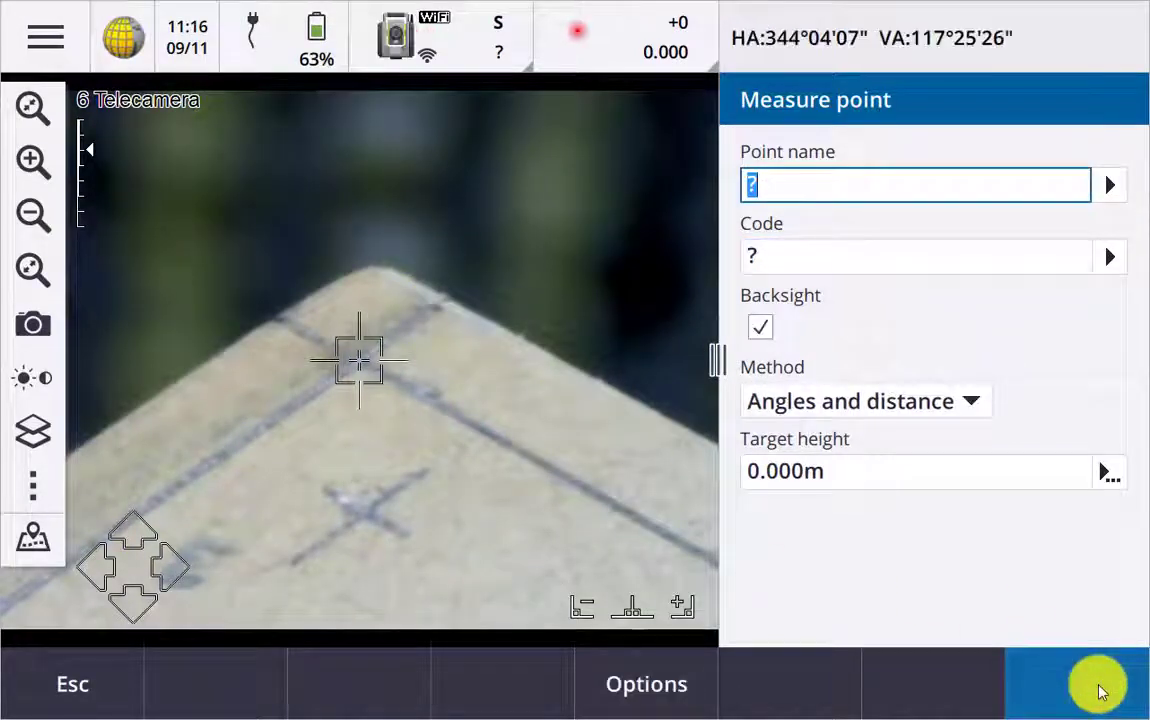
# - Zoom to the beam's far end and snap Snap0003 to its top corner endpoint
pyautogui.click(33, 538)
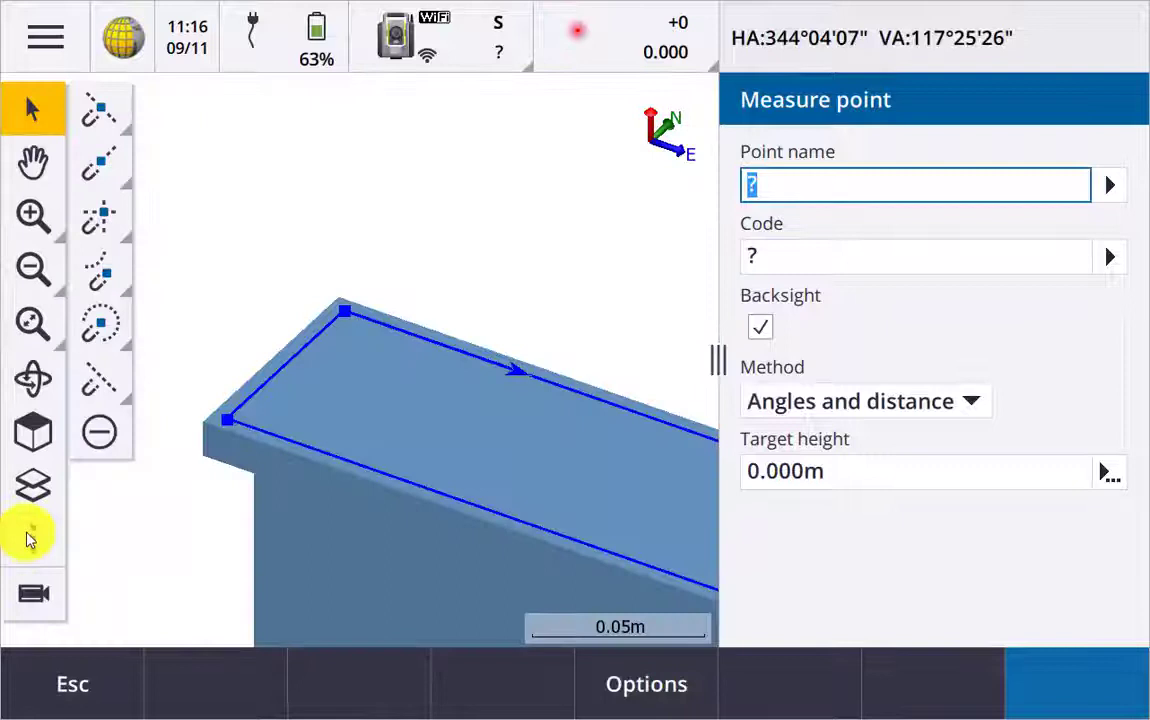
pyautogui.click(33, 268)
pyautogui.click(33, 322)
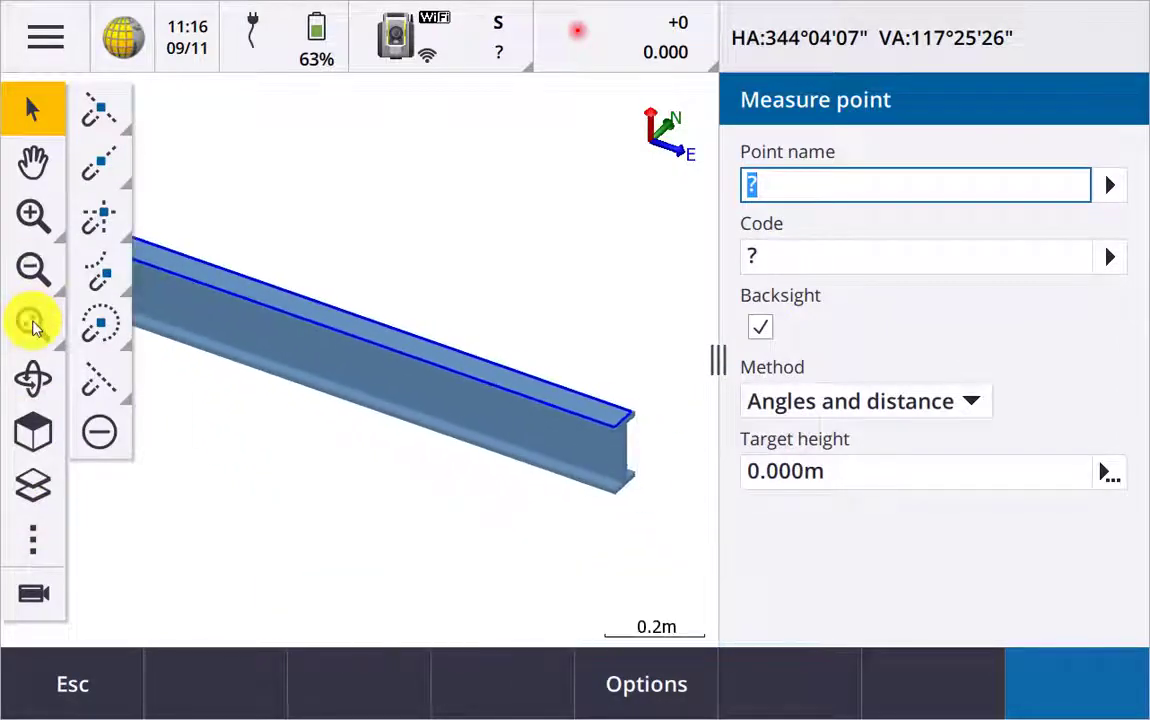
pyautogui.click(32, 214)
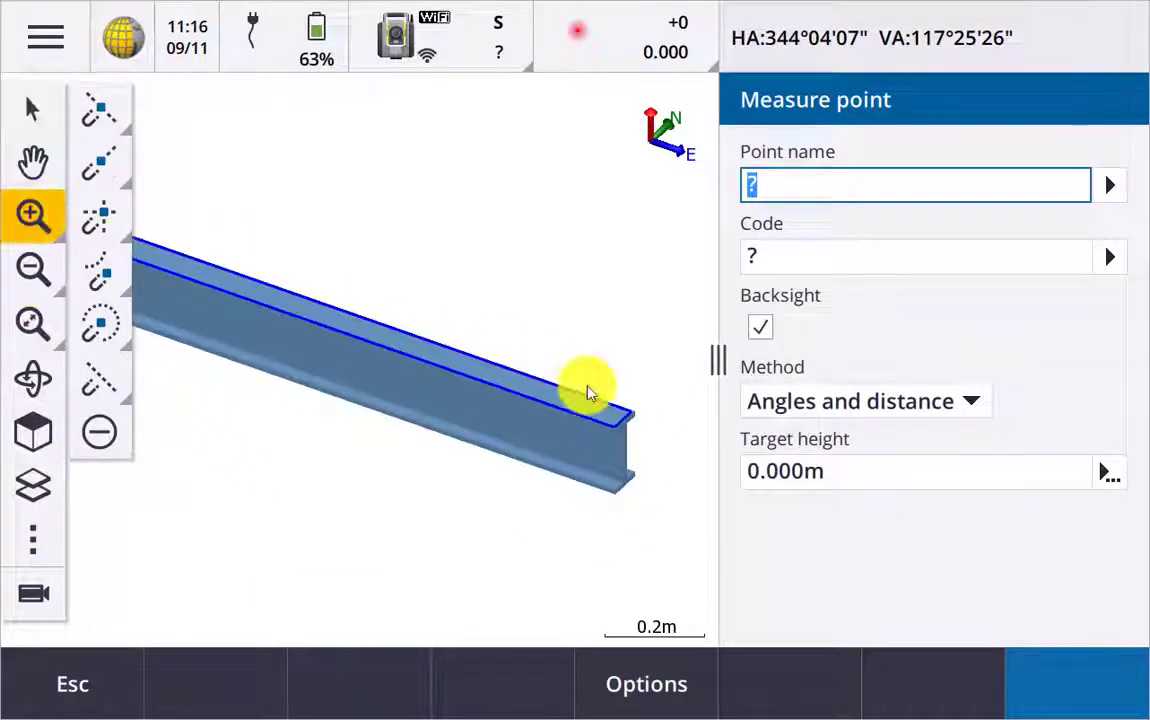
pyautogui.click(638, 450)
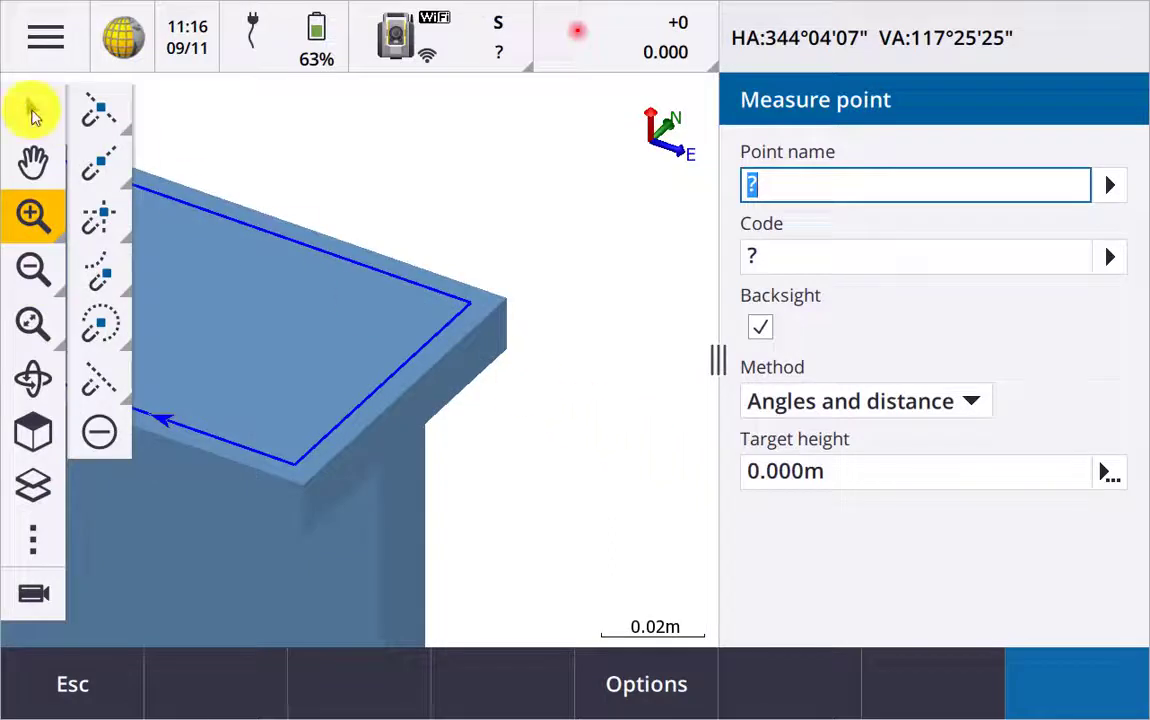
pyautogui.click(31, 110)
pyautogui.click(98, 161)
pyautogui.click(457, 318)
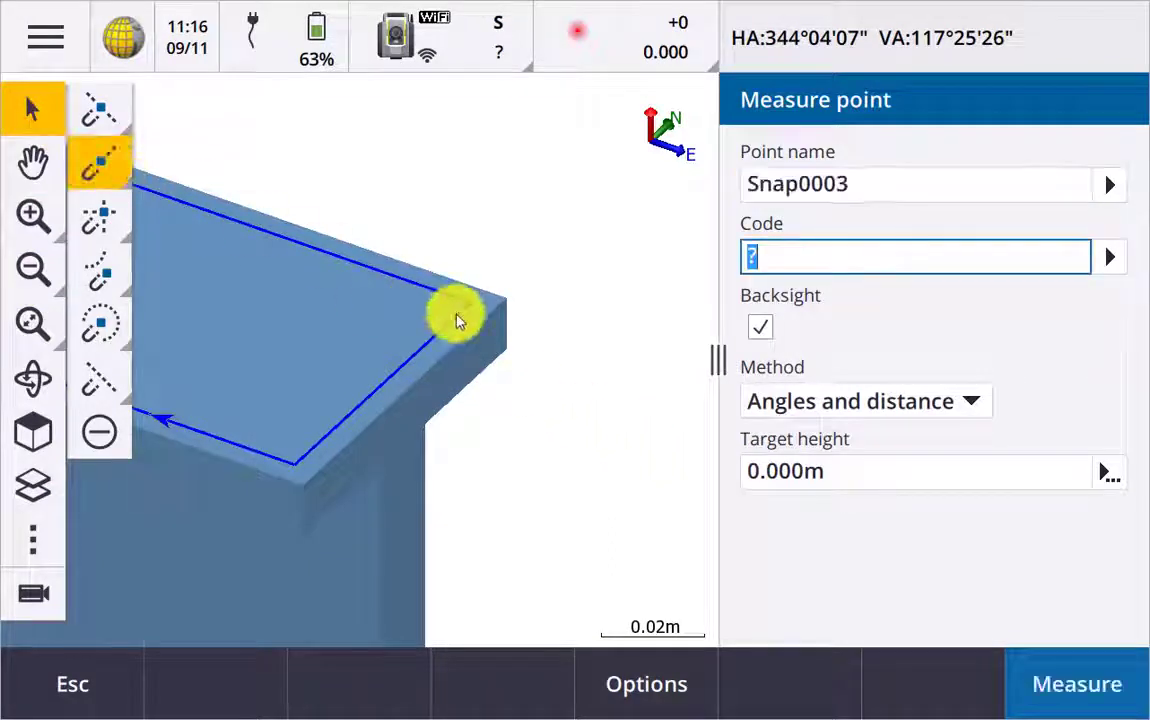
# - Turn the instrument to the marked cross, aim the telecamera crosshair and measure Snap0003
pyautogui.click(33, 593)
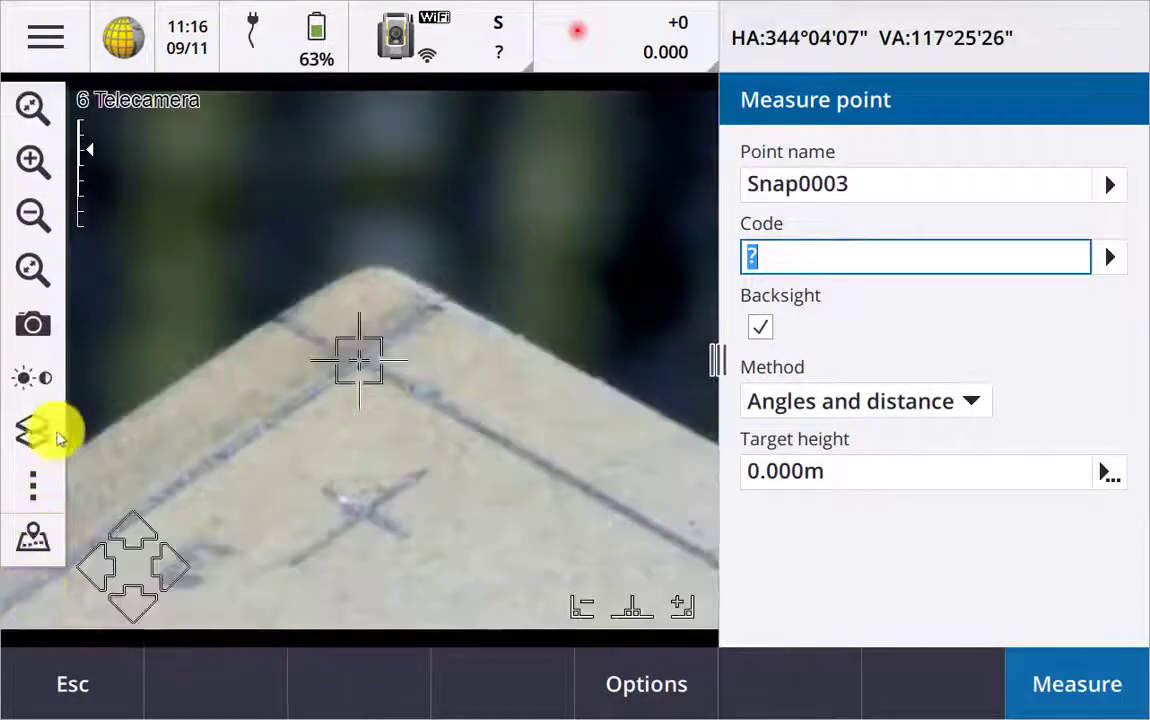
pyautogui.click(84, 231)
pyautogui.moveTo(680, 532); pyautogui.dragTo(433, 368)
pyautogui.click(85, 152)
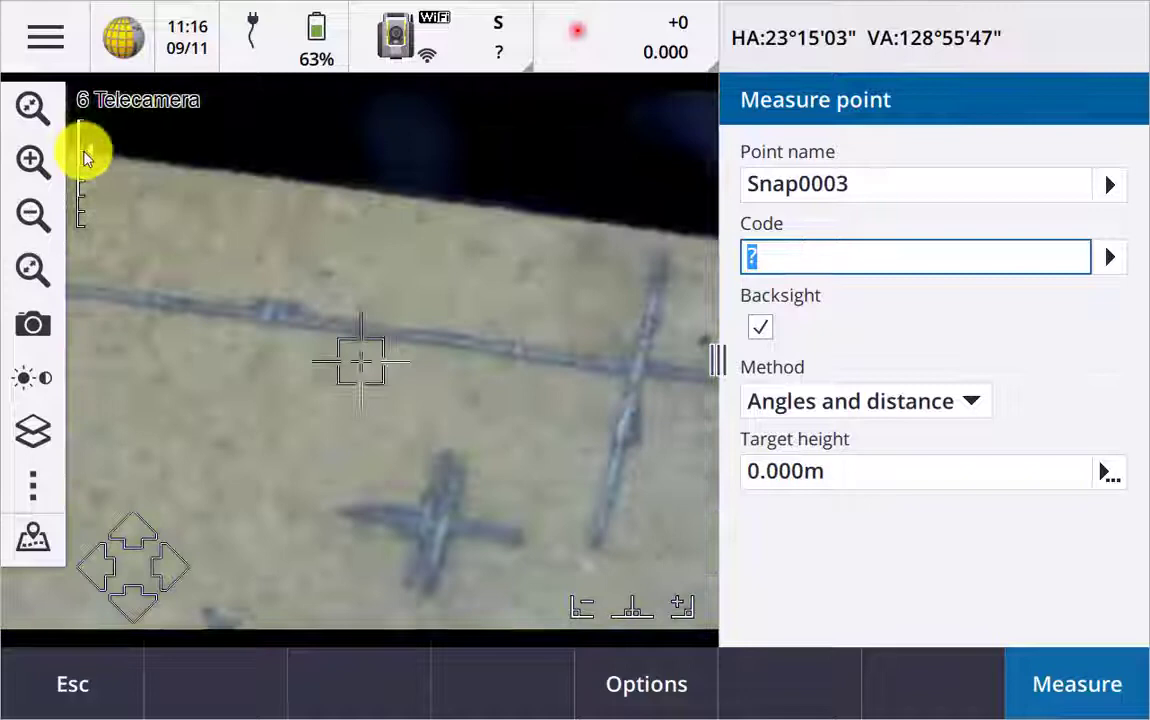
pyautogui.click(638, 372)
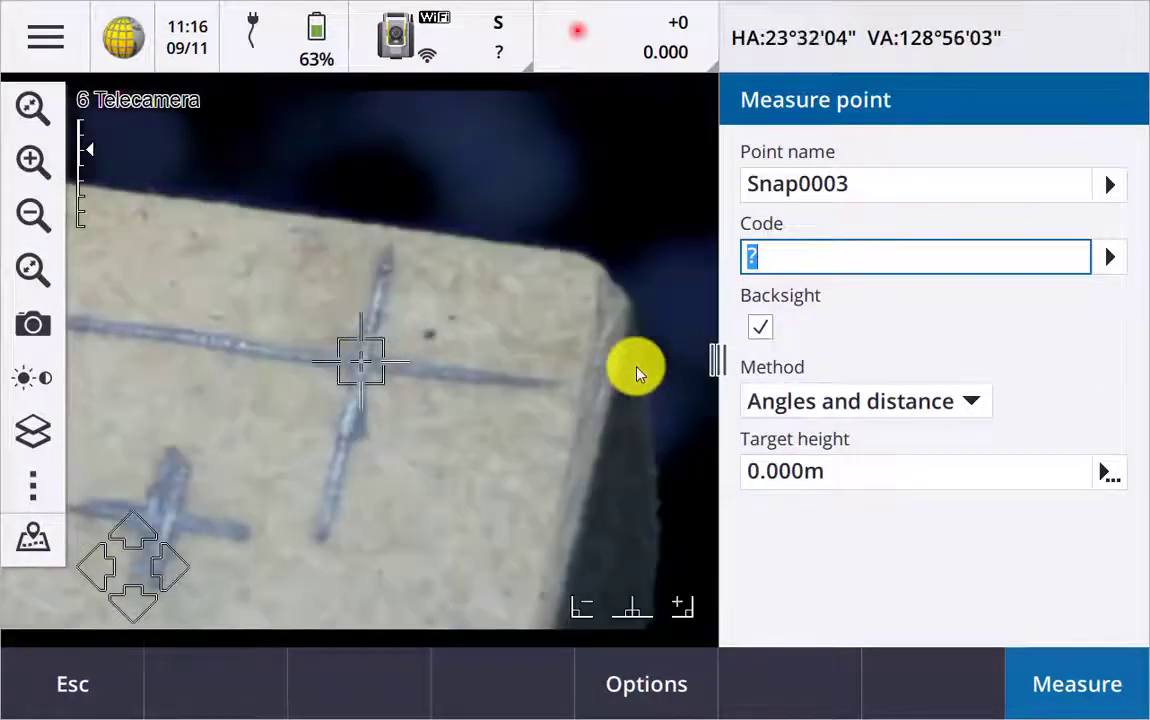
pyautogui.click(1090, 680)
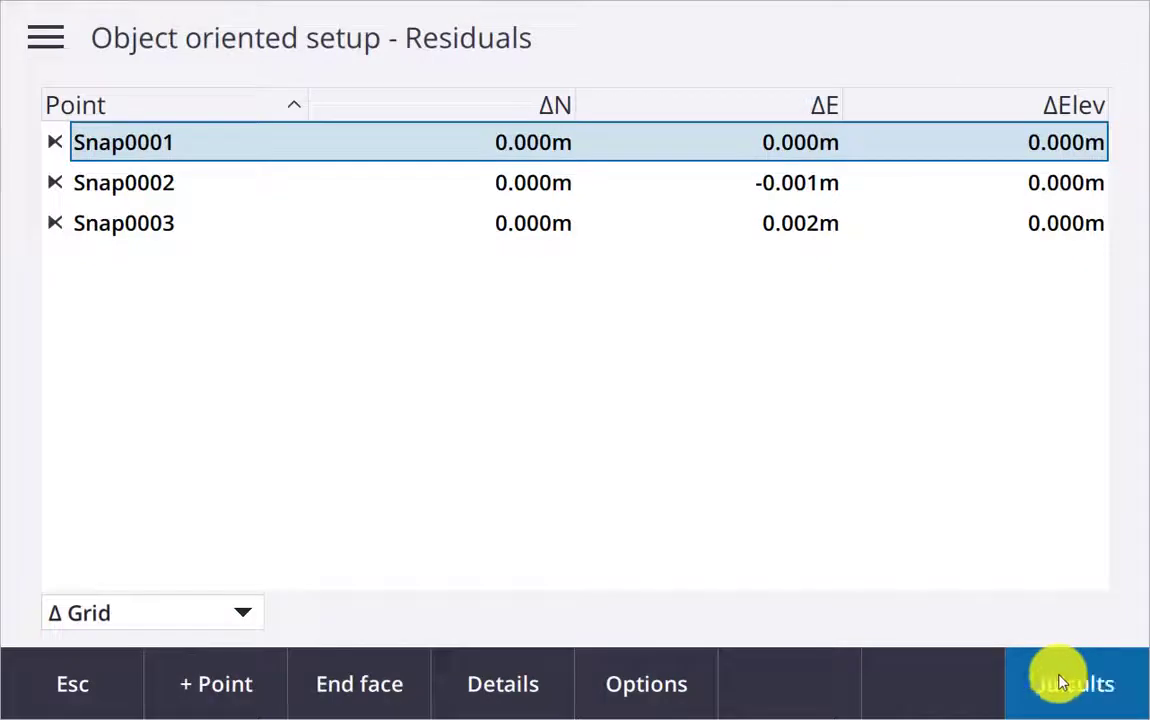
# - Add a fourth setup point, snapping Snap0004 to the far beam corner in the model
pyautogui.click(215, 684)
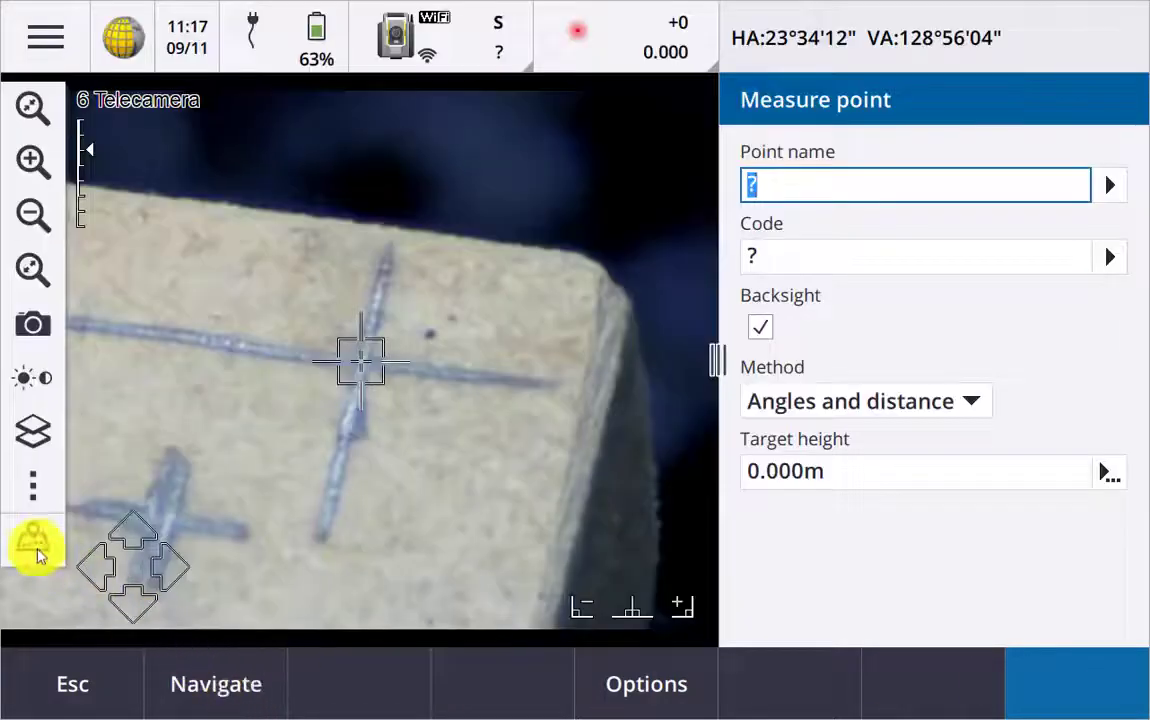
pyautogui.click(32, 540)
pyautogui.click(105, 165)
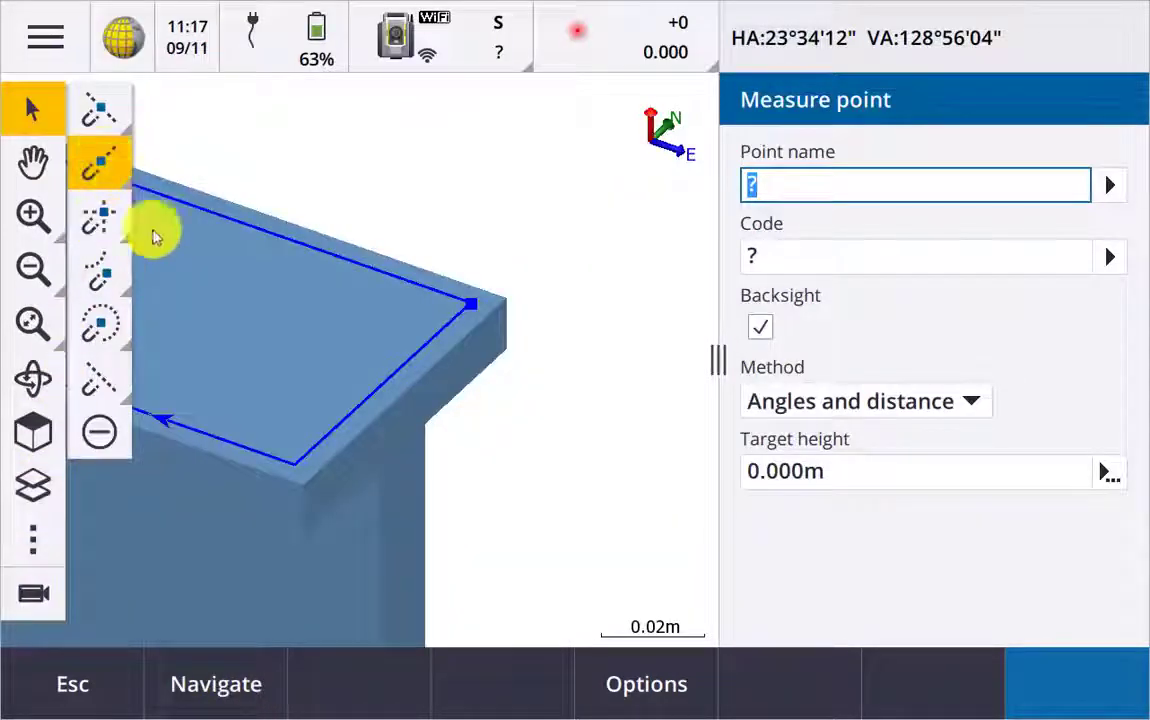
pyautogui.click(303, 463)
# - Aim the telecamera crosshair on the marked cross, measure Snap0004 and store it
pyautogui.click(30, 593)
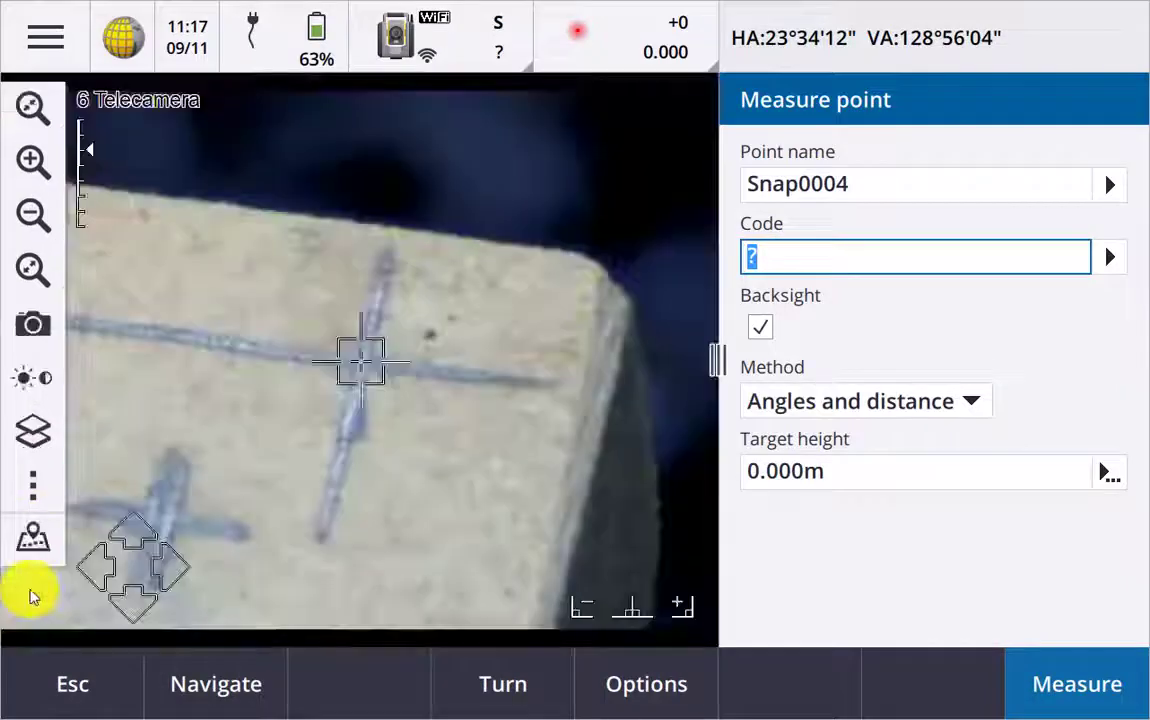
pyautogui.click(87, 200)
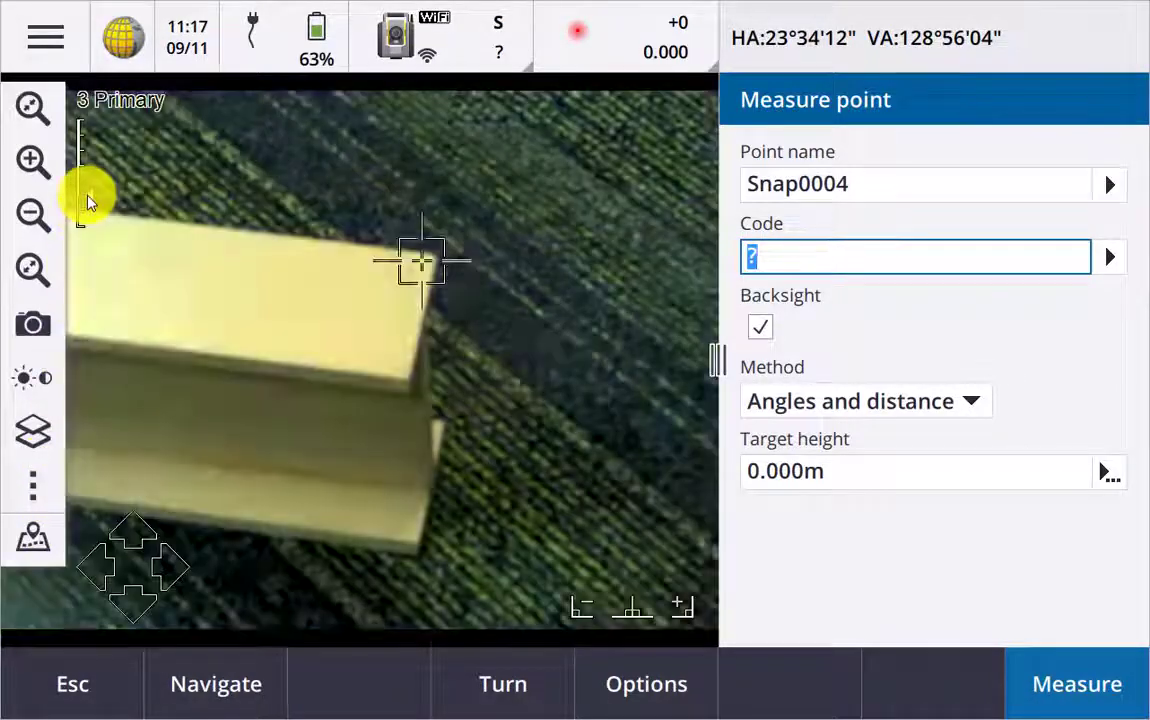
pyautogui.click(398, 372)
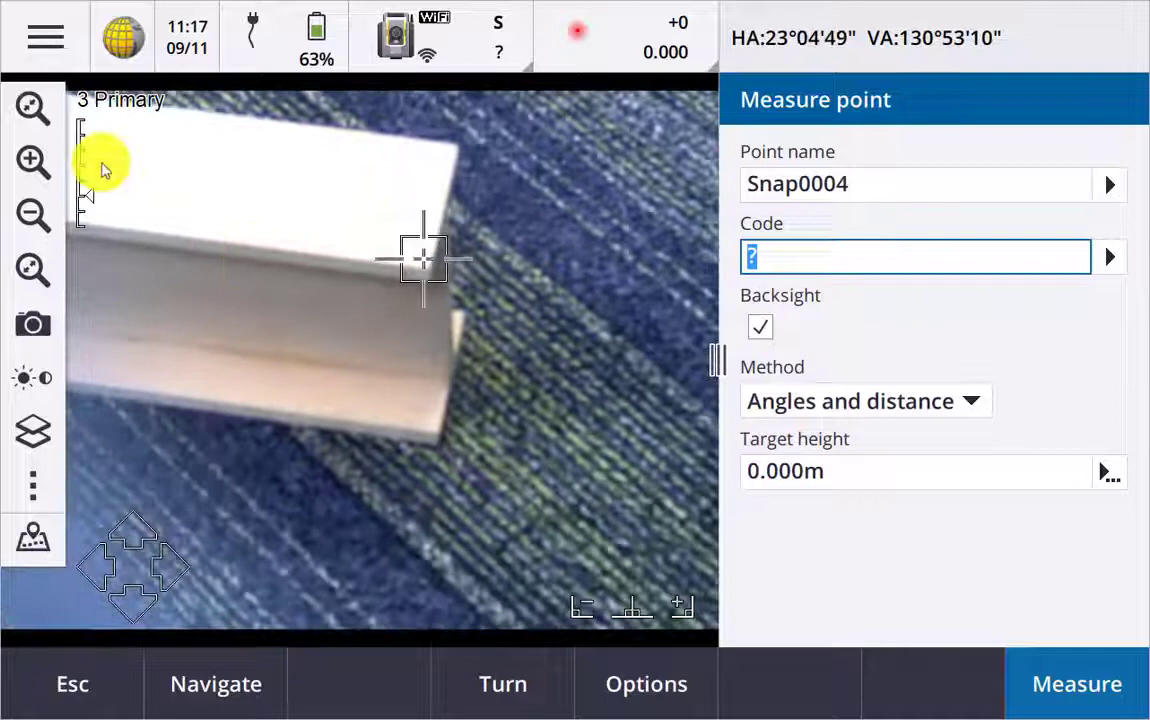
pyautogui.click(85, 153)
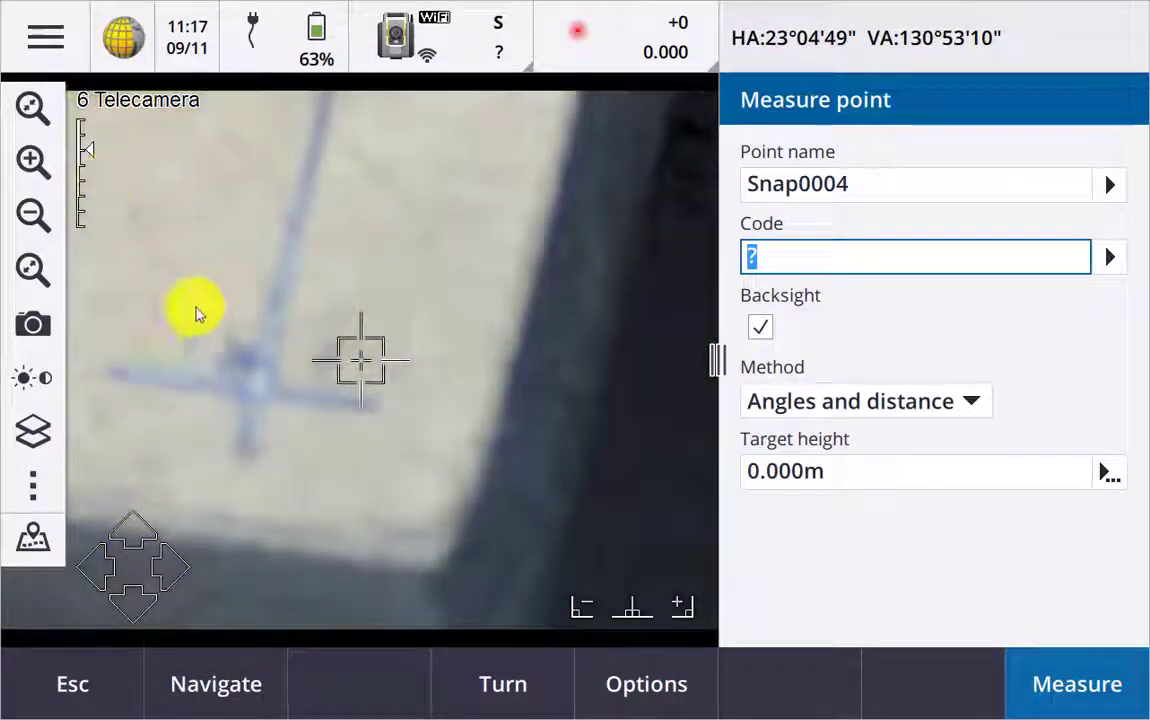
pyautogui.click(247, 385)
pyautogui.click(1090, 685)
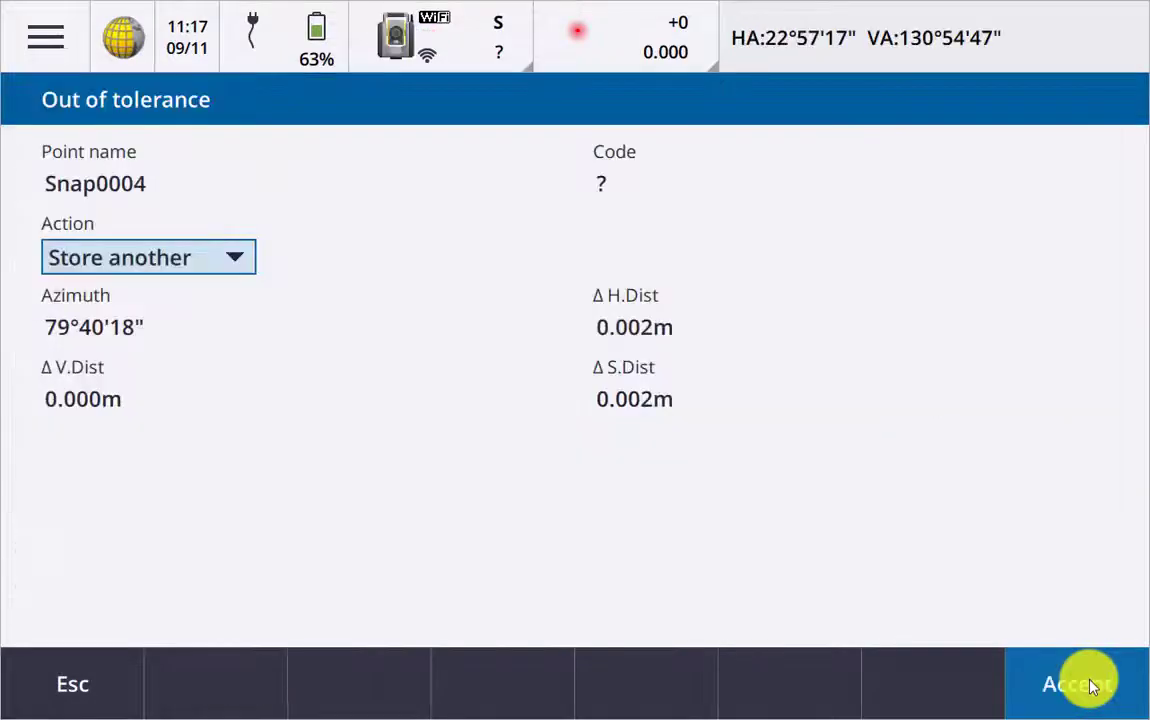
pyautogui.click(1088, 690)
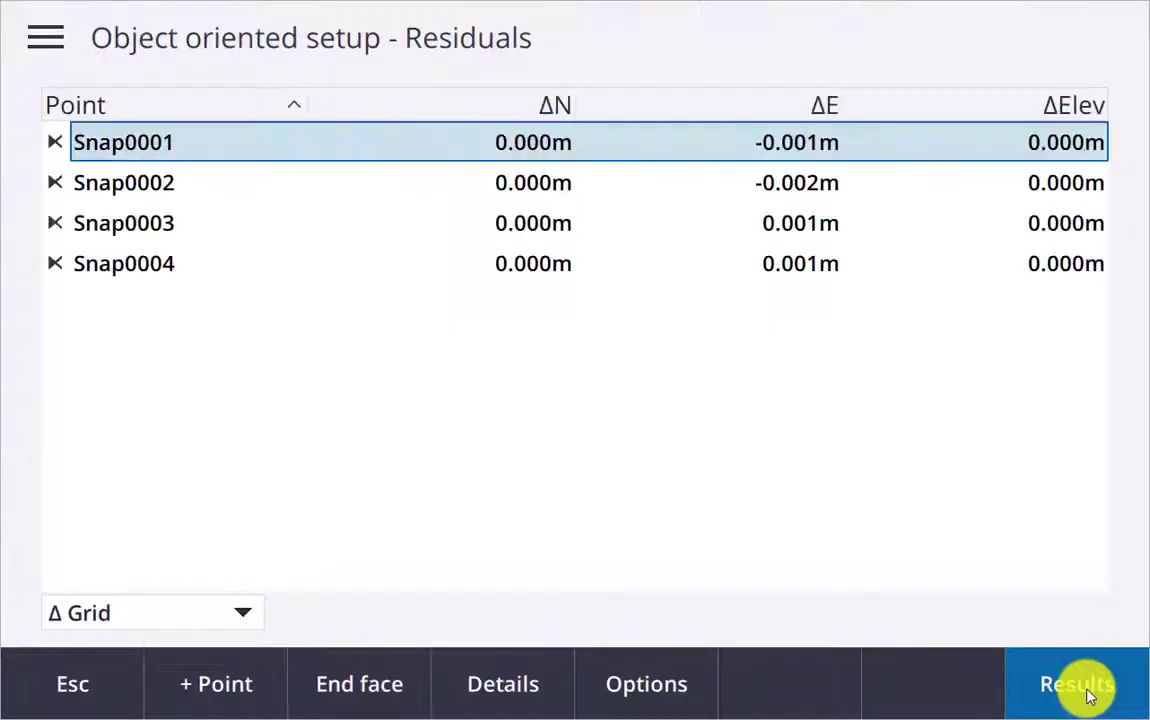
# - Review the computed setup results for point 1 and store the station setup
pyautogui.click(1090, 690)
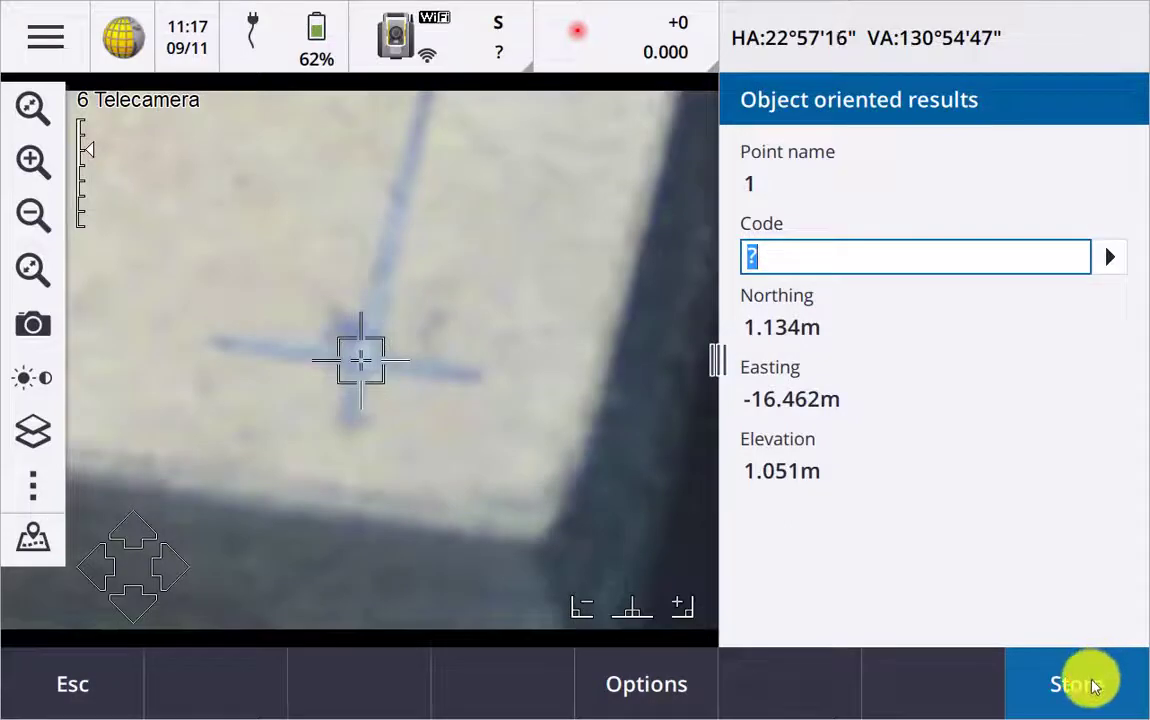
pyautogui.click(1088, 685)
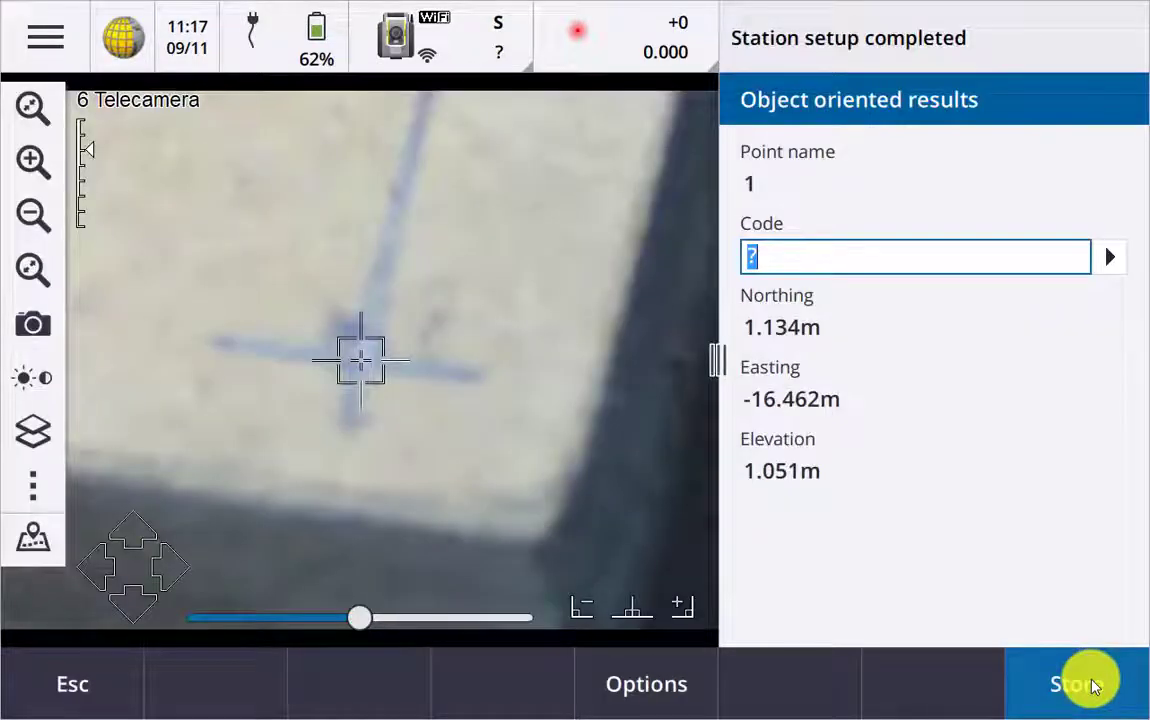
pyautogui.click(1090, 686)
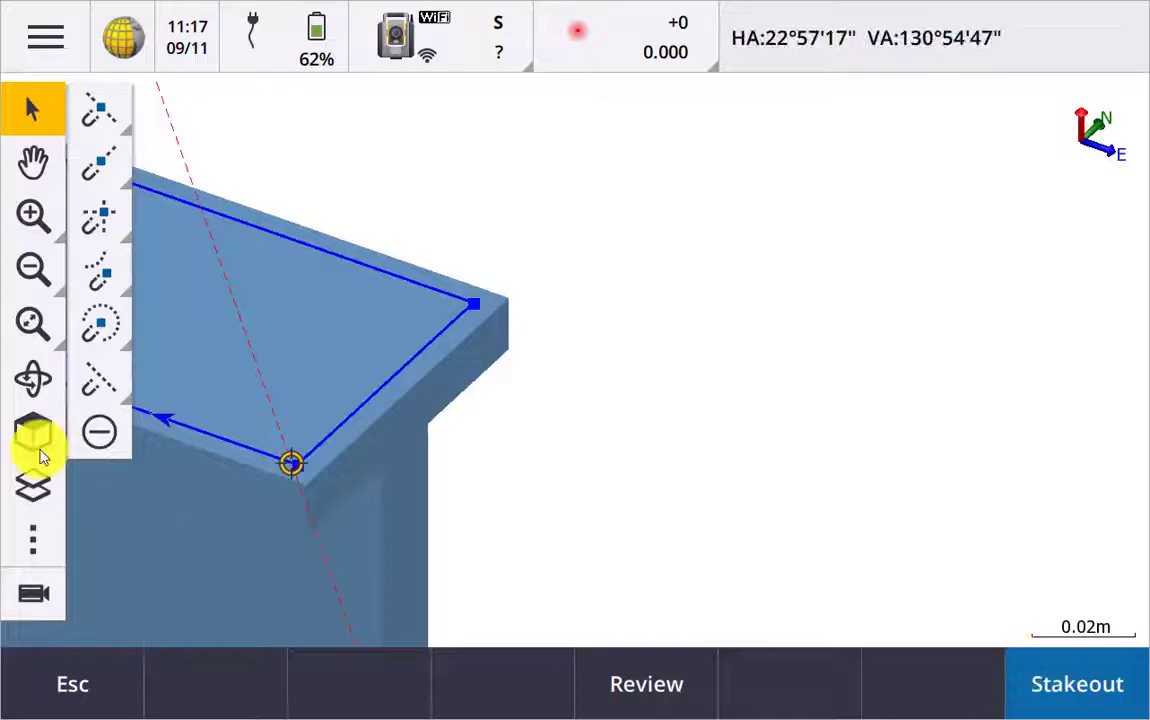
# - Zoom to the whole beam and fade the IFC overlay against the live camera image
pyautogui.click(32, 322)
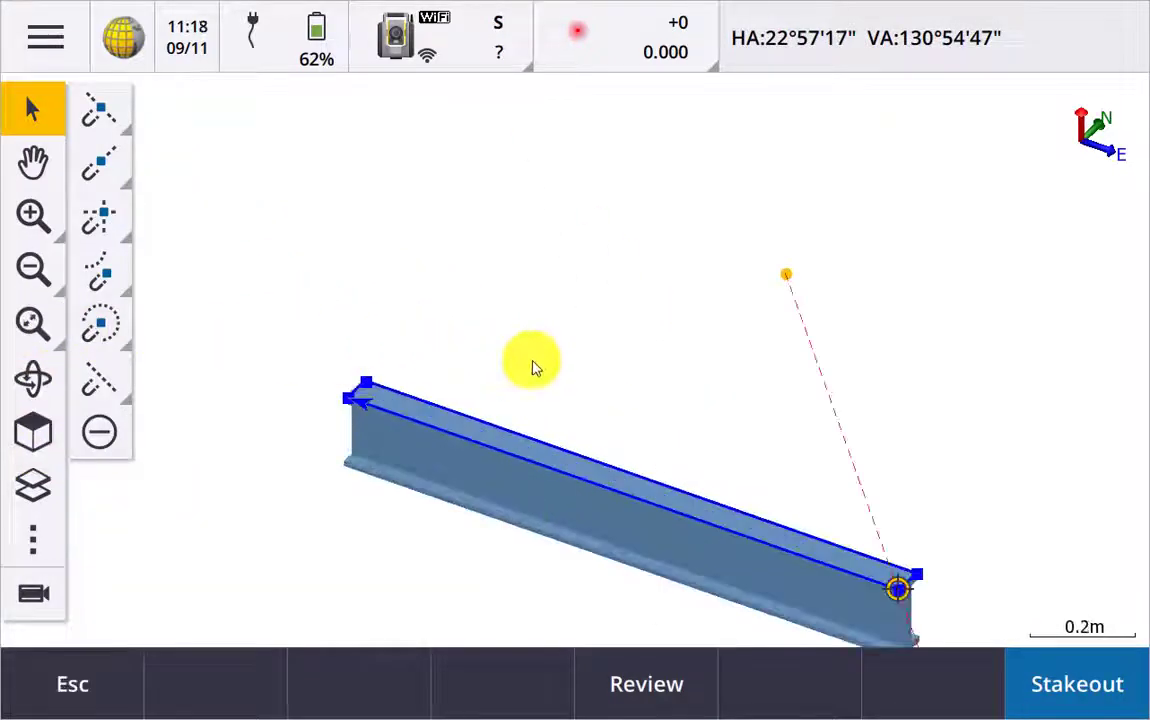
pyautogui.click(533, 368)
pyautogui.click(33, 593)
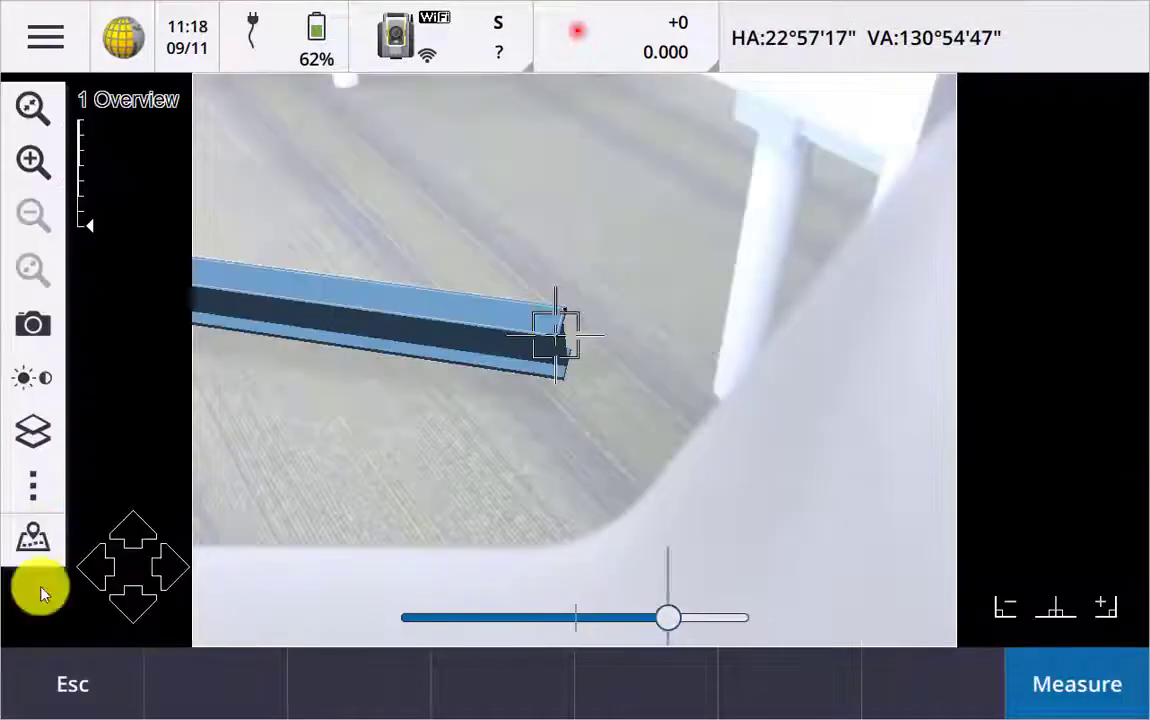
pyautogui.moveTo(668, 617); pyautogui.dragTo(531, 623)
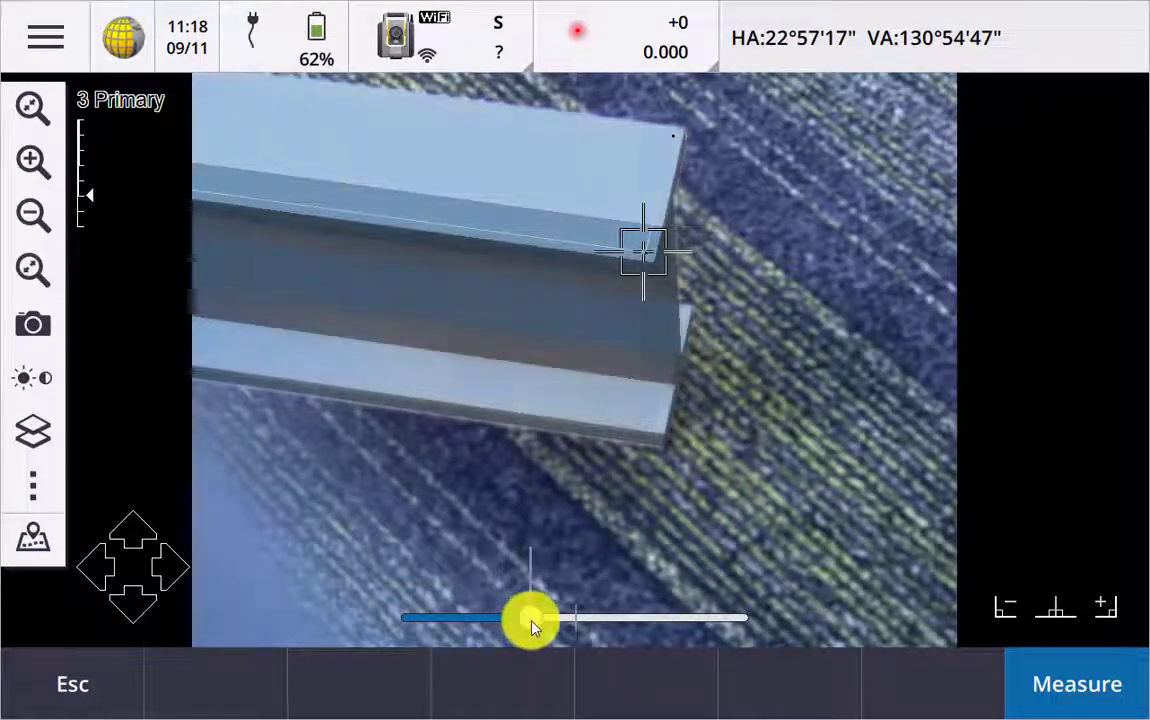
pyautogui.click(70, 685)
# - Frame the beam with a two-corner rectangle and start the coarse scan Scan0002
pyautogui.click(38, 45)
pyautogui.click(85, 412)
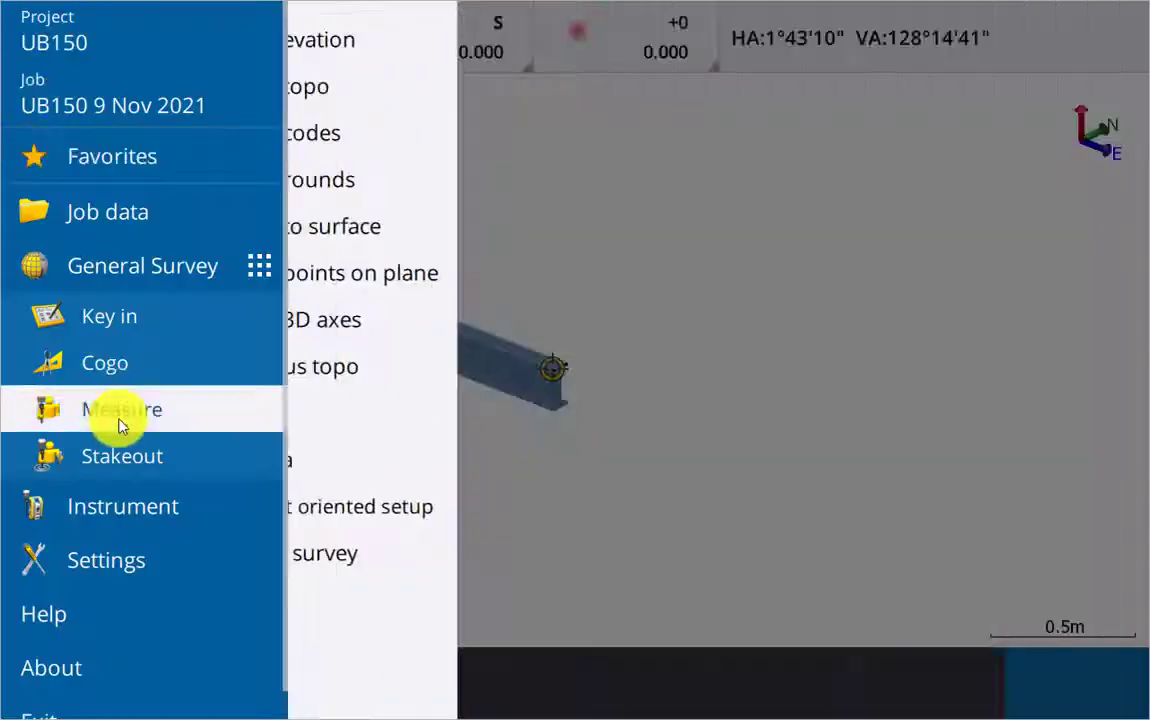
pyautogui.click(380, 418)
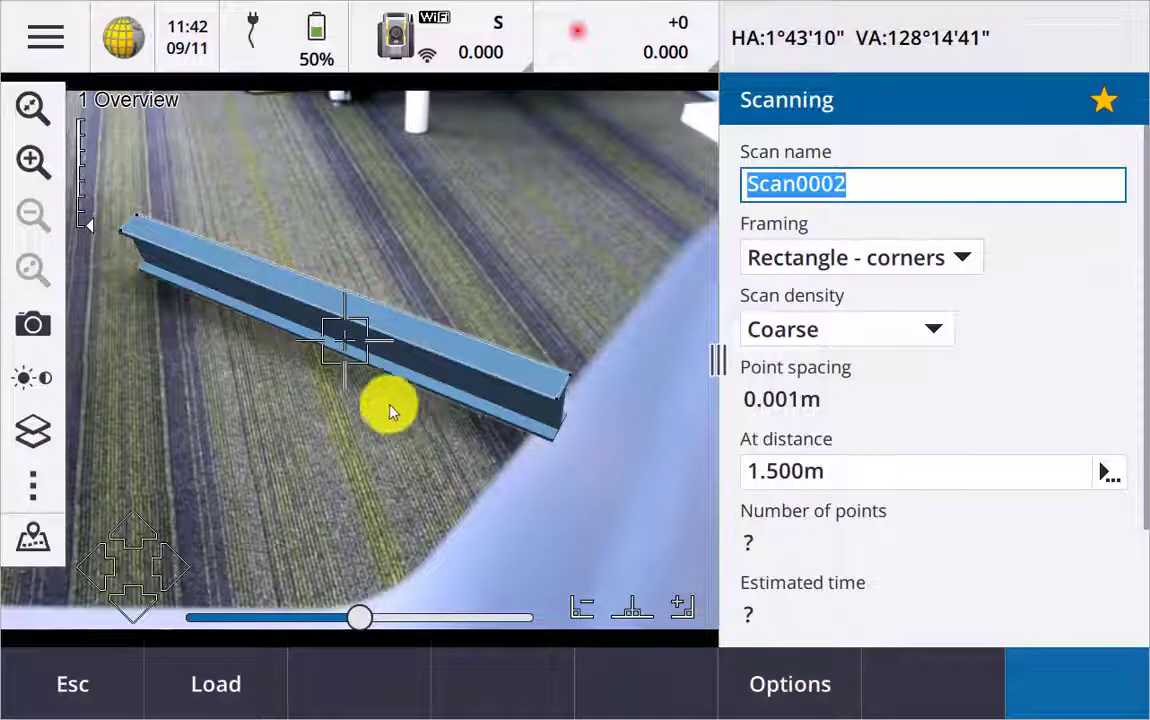
pyautogui.click(103, 187)
pyautogui.click(595, 497)
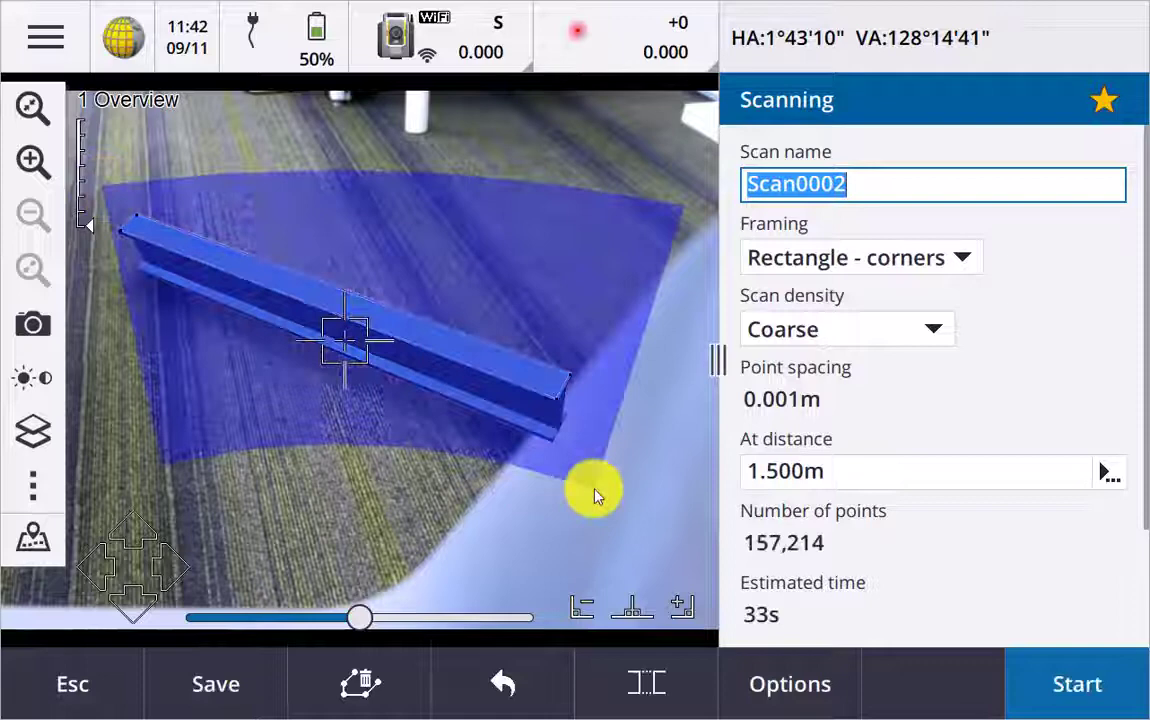
pyautogui.click(1077, 688)
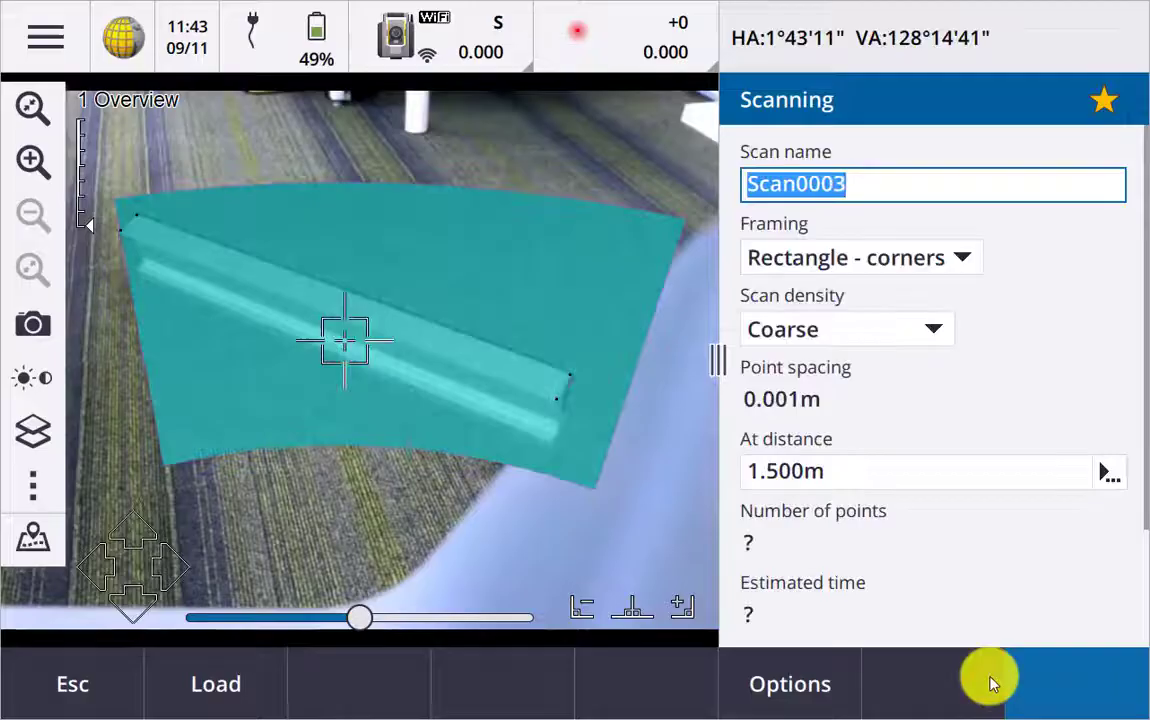
# - View the scan edge-on in 3D and box-select the points on the beam's top flange
pyautogui.click(33, 488)
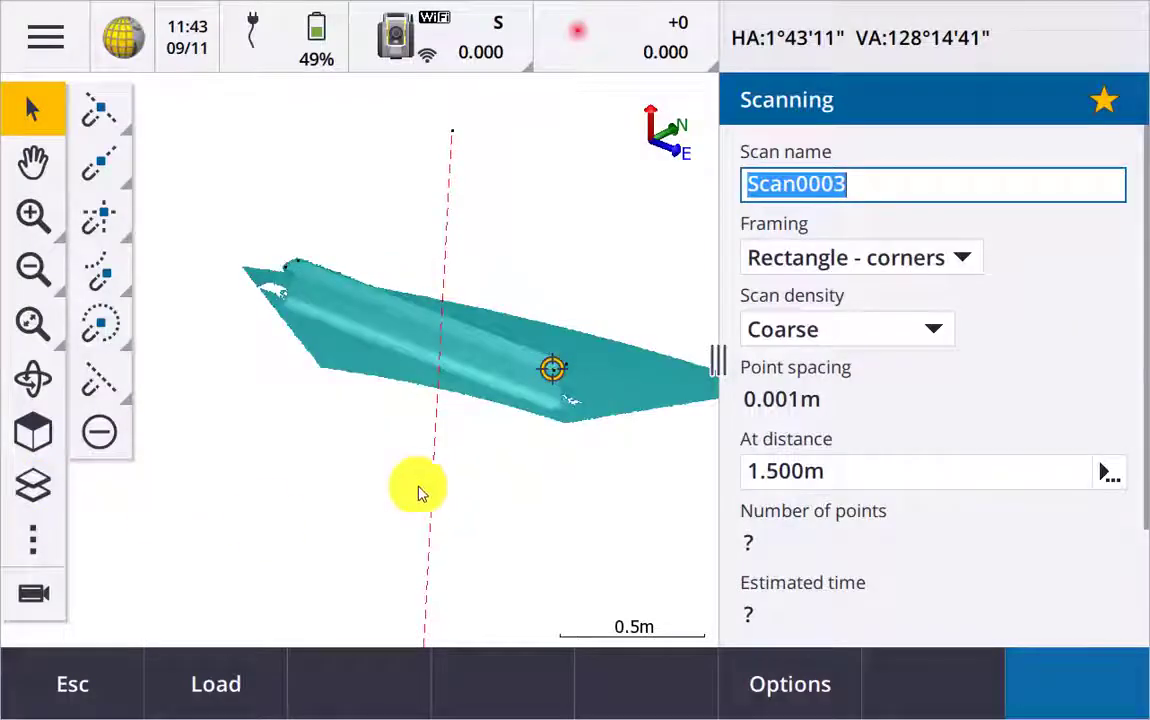
pyautogui.click(38, 375)
pyautogui.moveTo(575, 405); pyautogui.dragTo(526, 367)
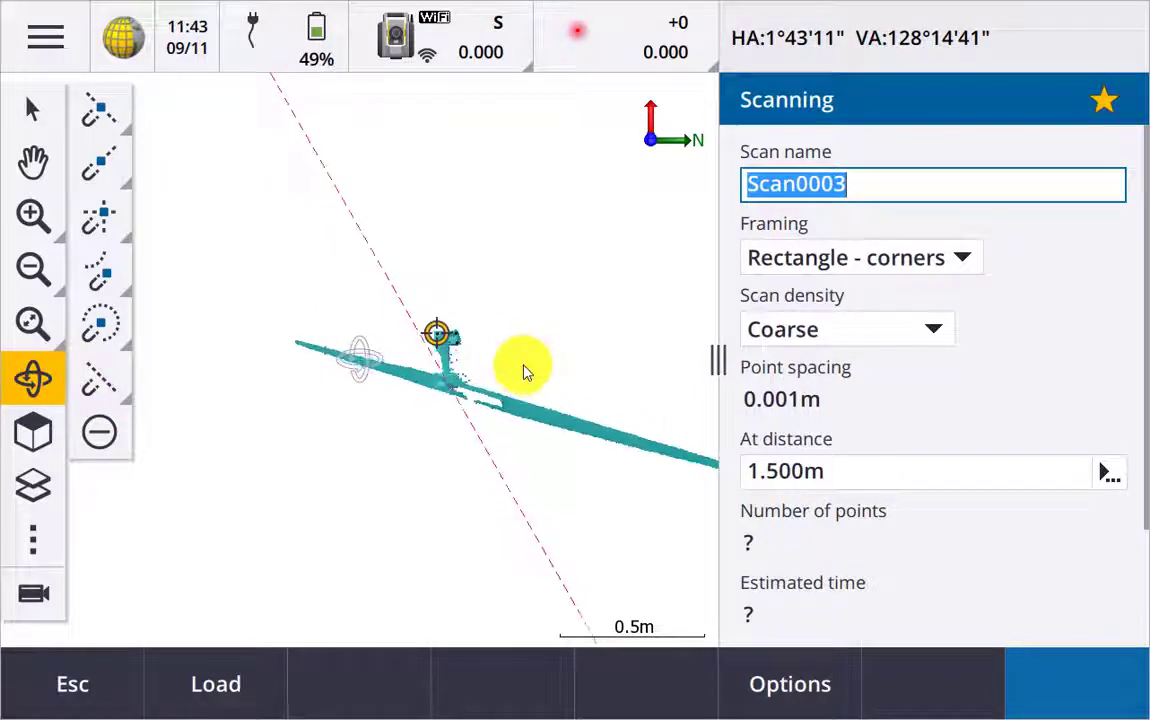
pyautogui.click(44, 214)
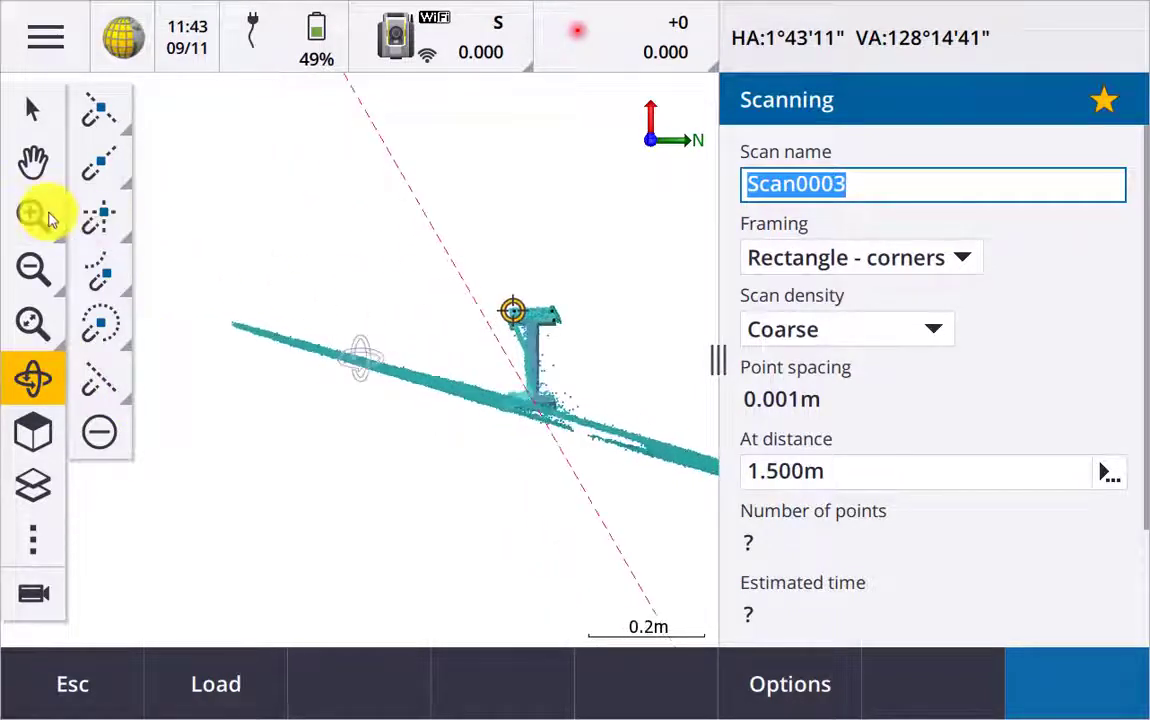
pyautogui.click(47, 218)
pyautogui.click(62, 688)
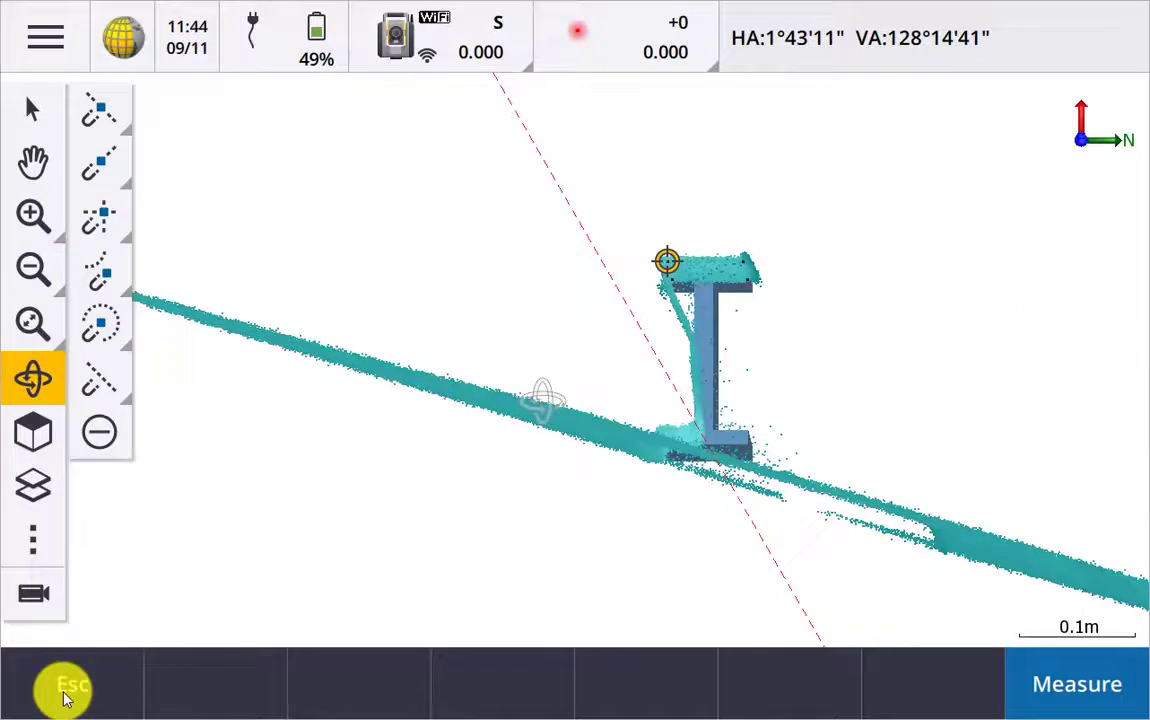
pyautogui.click(33, 160)
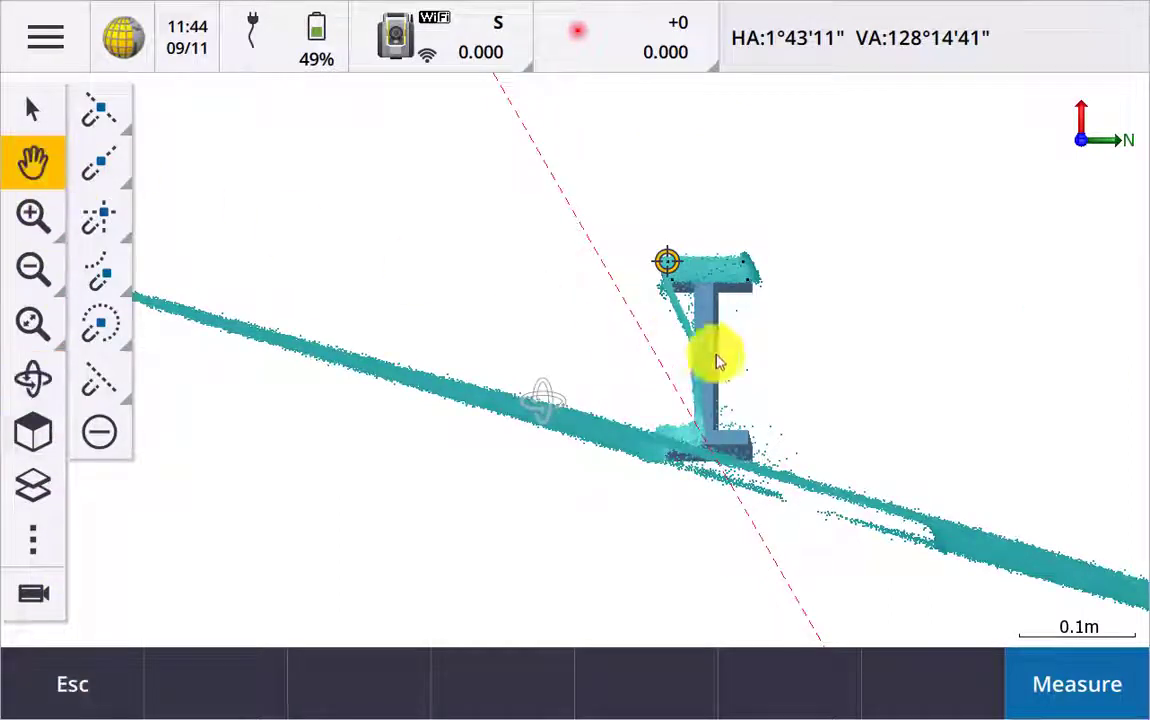
pyautogui.moveTo(719, 359); pyautogui.dragTo(610, 420)
pyautogui.click(33, 108)
pyautogui.moveTo(501, 276); pyautogui.dragTo(672, 347)
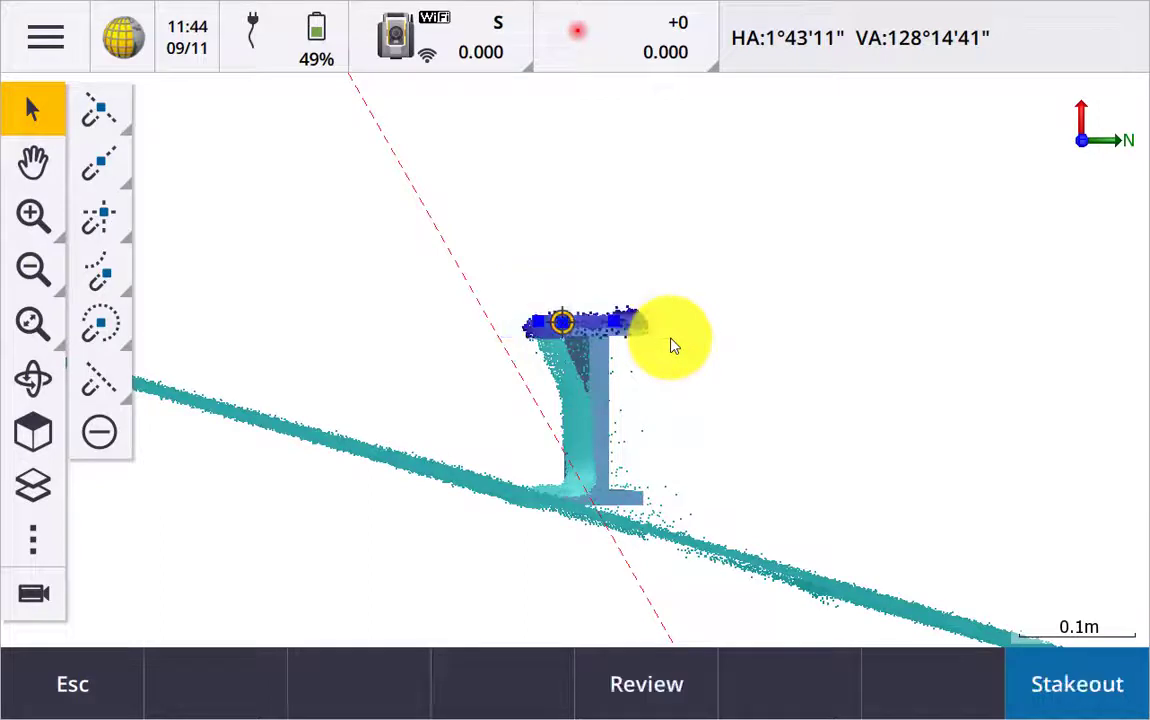
# - Create a scan region named 'Top' from the selected top-flange points
pyautogui.rightClick(733, 375)
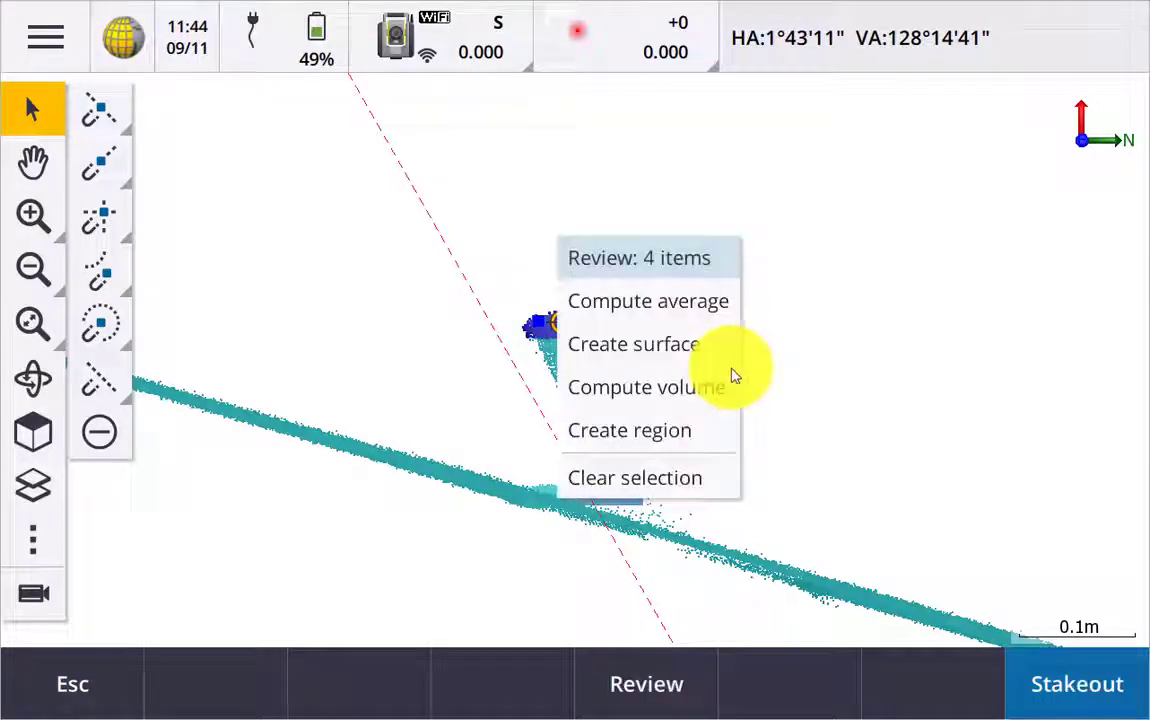
pyautogui.click(668, 430)
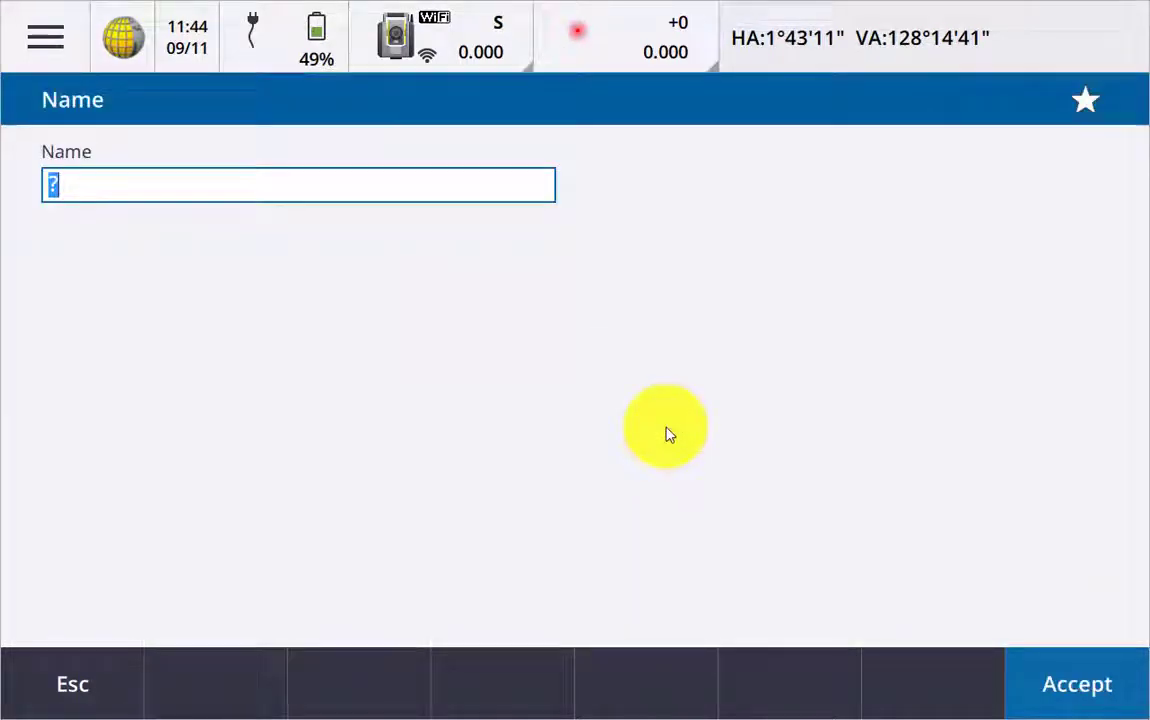
pyautogui.write('Top')
pyautogui.press('Return')
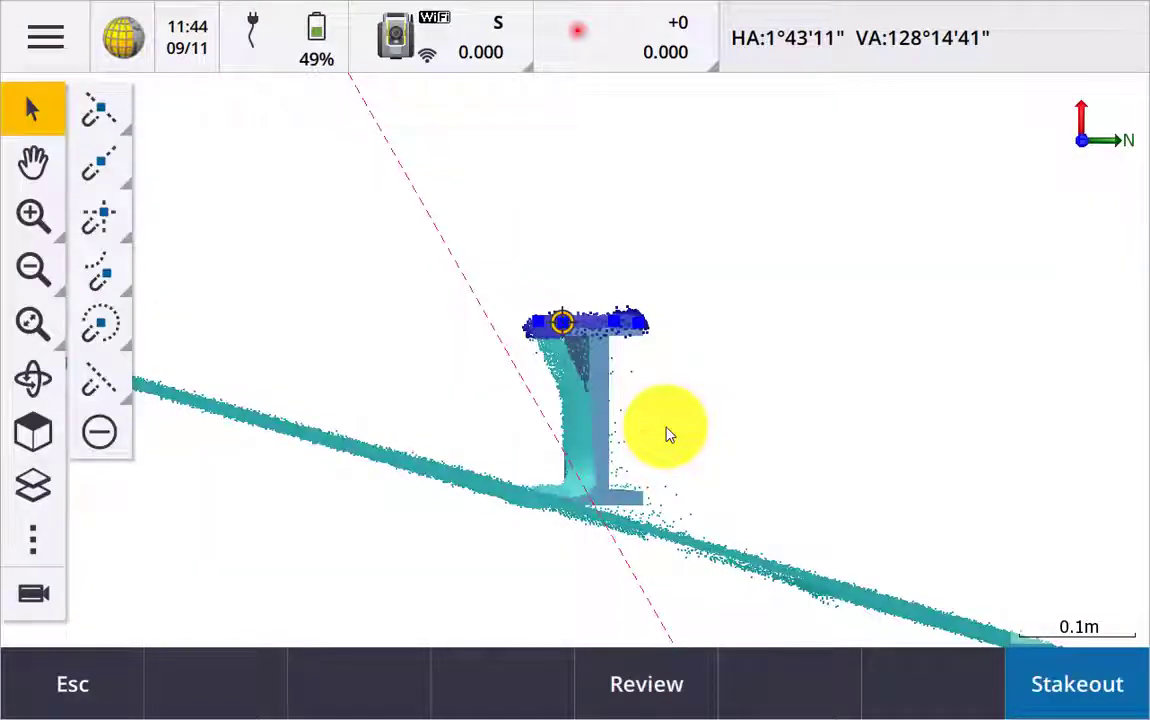
# - In the scan layers, show the Top region, hide Scan0002, and orbit along the beam
pyautogui.click(33, 483)
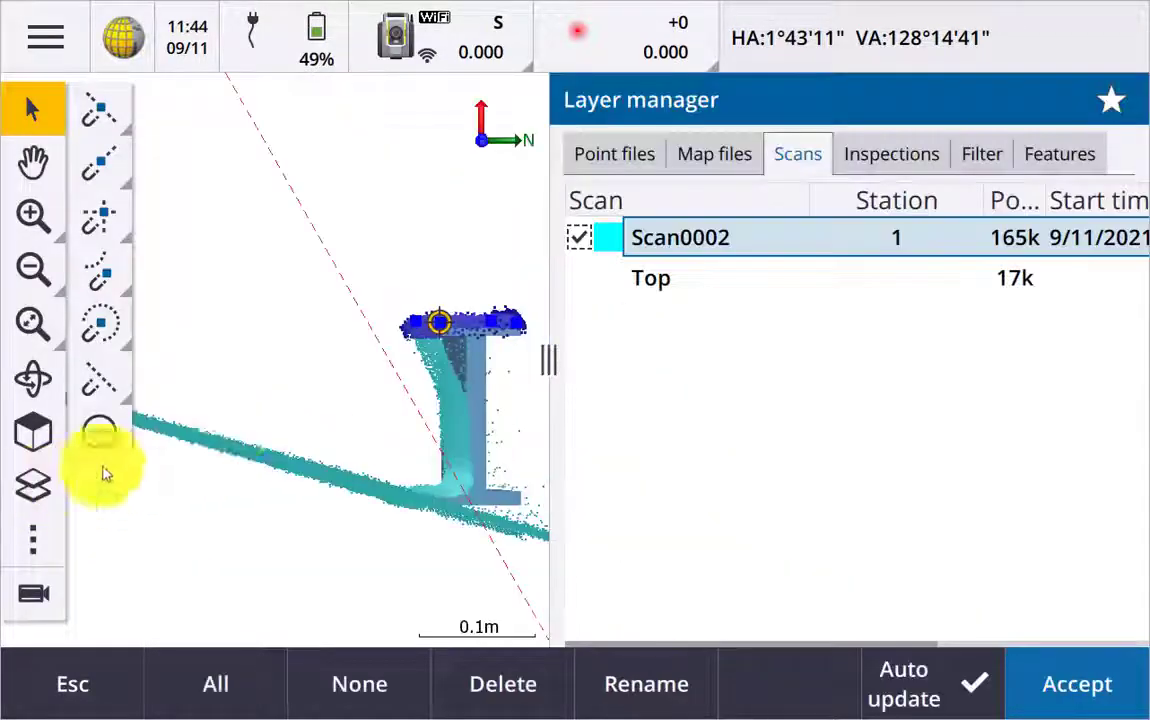
pyautogui.click(657, 285)
pyautogui.click(670, 244)
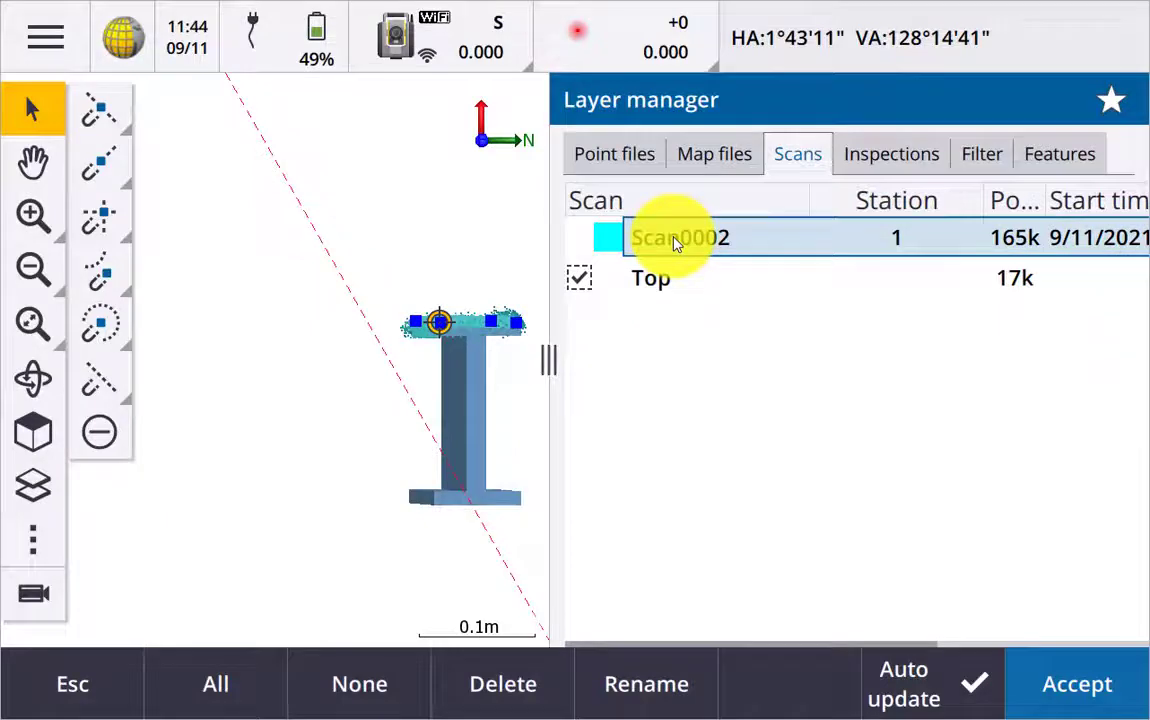
pyautogui.click(1100, 697)
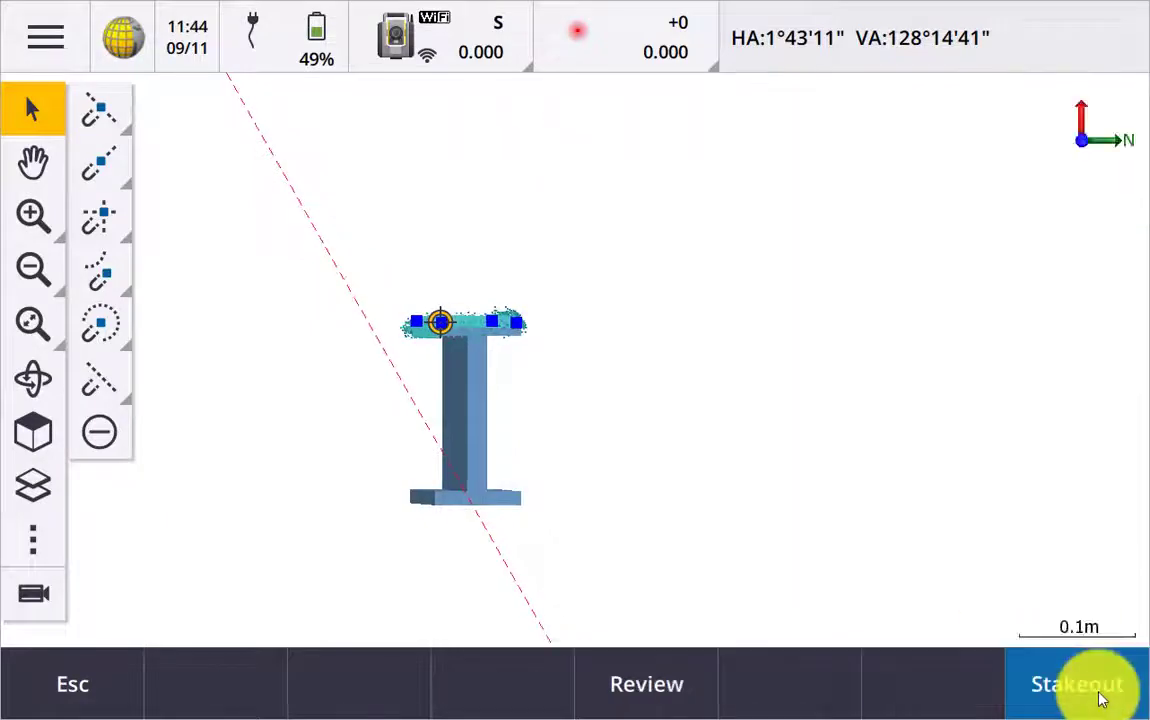
pyautogui.click(33, 380)
pyautogui.moveTo(431, 398)
pyautogui.mouseDown()
pyautogui.moveTo(443, 421)
pyautogui.moveTo(462, 408)
pyautogui.moveTo(452, 408)
pyautogui.mouseUp()
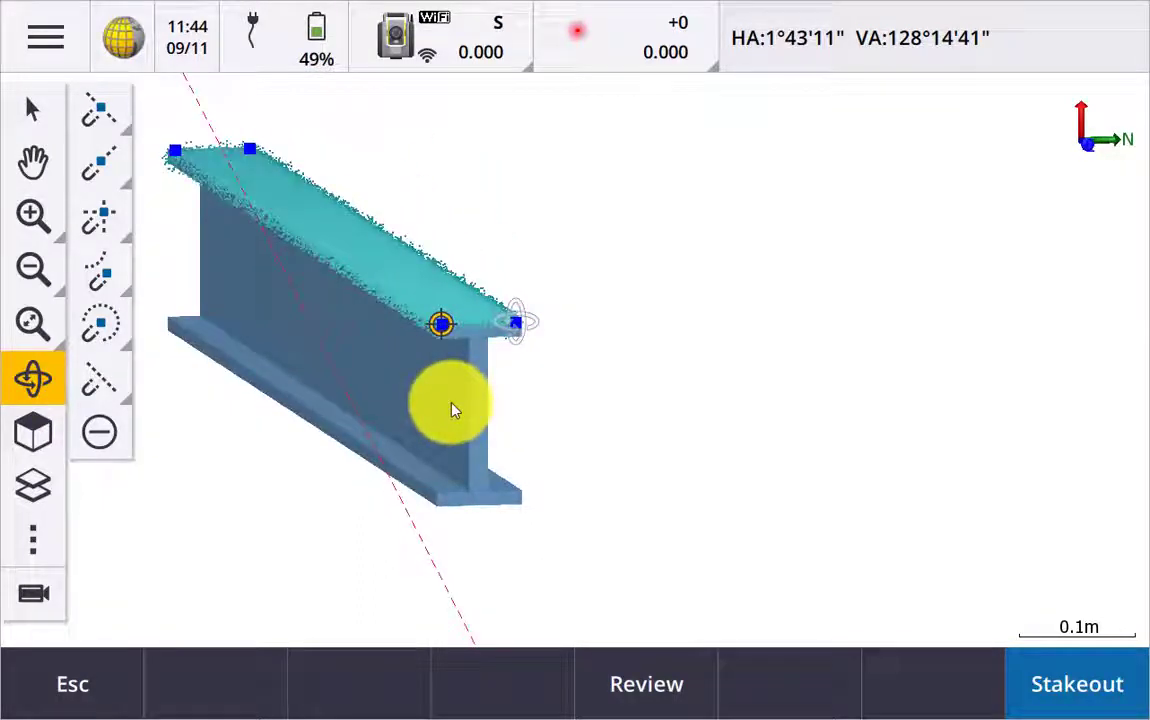
# - Select the beam model's top face and make the Top region visible again
pyautogui.click(35, 484)
pyautogui.click(645, 295)
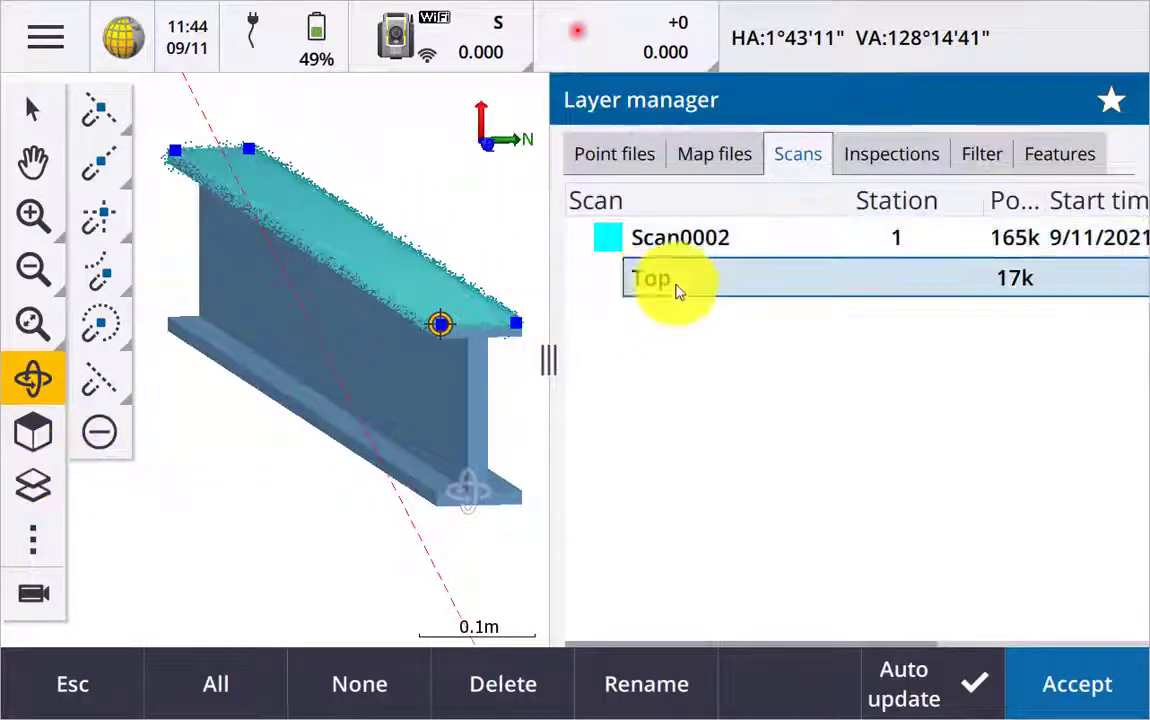
pyautogui.click(55, 110)
pyautogui.click(365, 252)
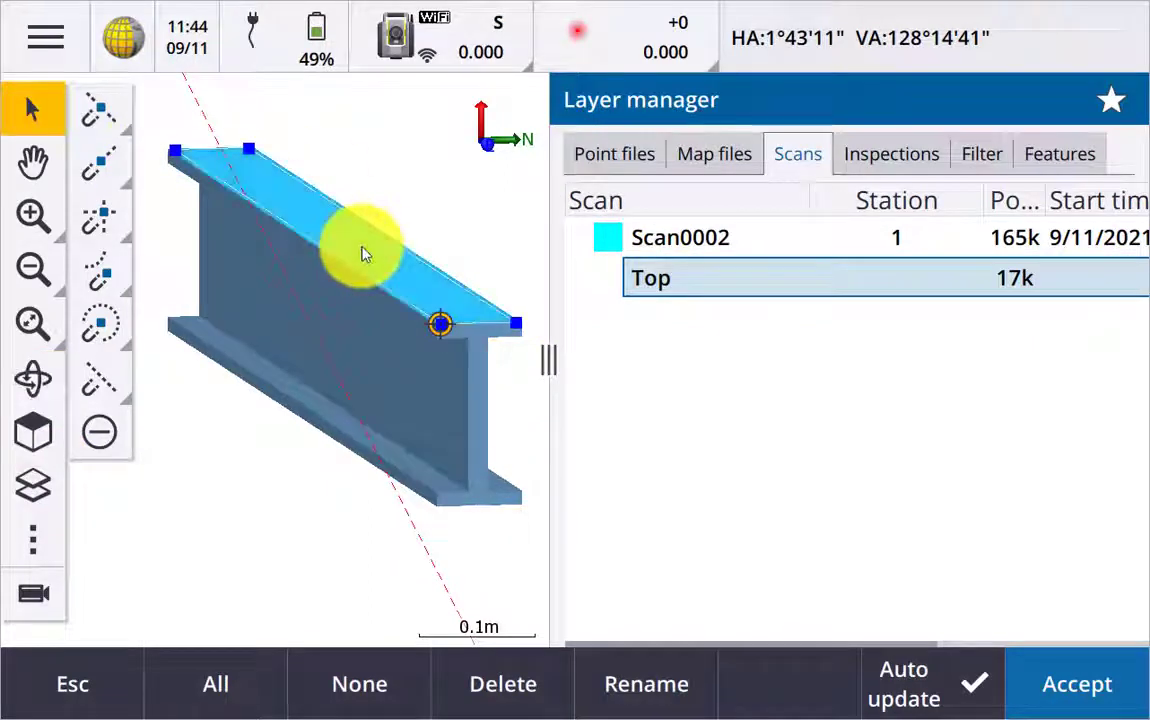
pyautogui.click(596, 277)
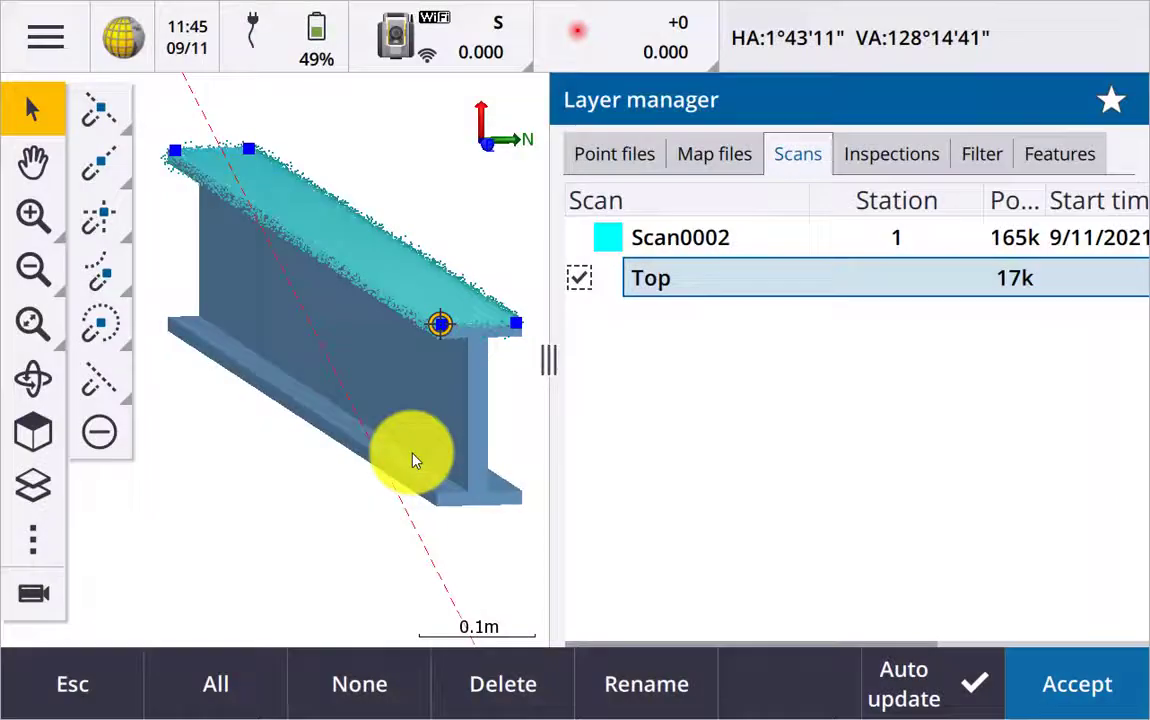
pyautogui.click(72, 683)
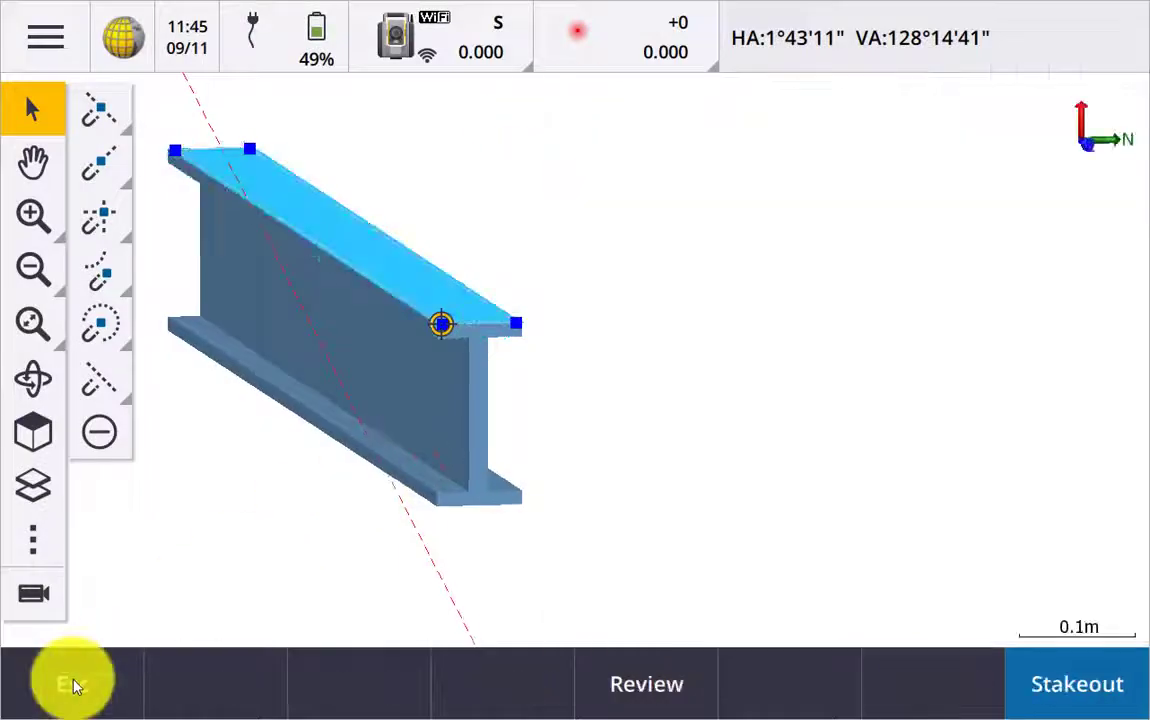
# - Calculate a rainbow Scan to surface inspection 'UB150 top' against UB150-5.ifc, showing -0.015m to 0.012m
pyautogui.click(50, 38)
pyautogui.click(719, 534)
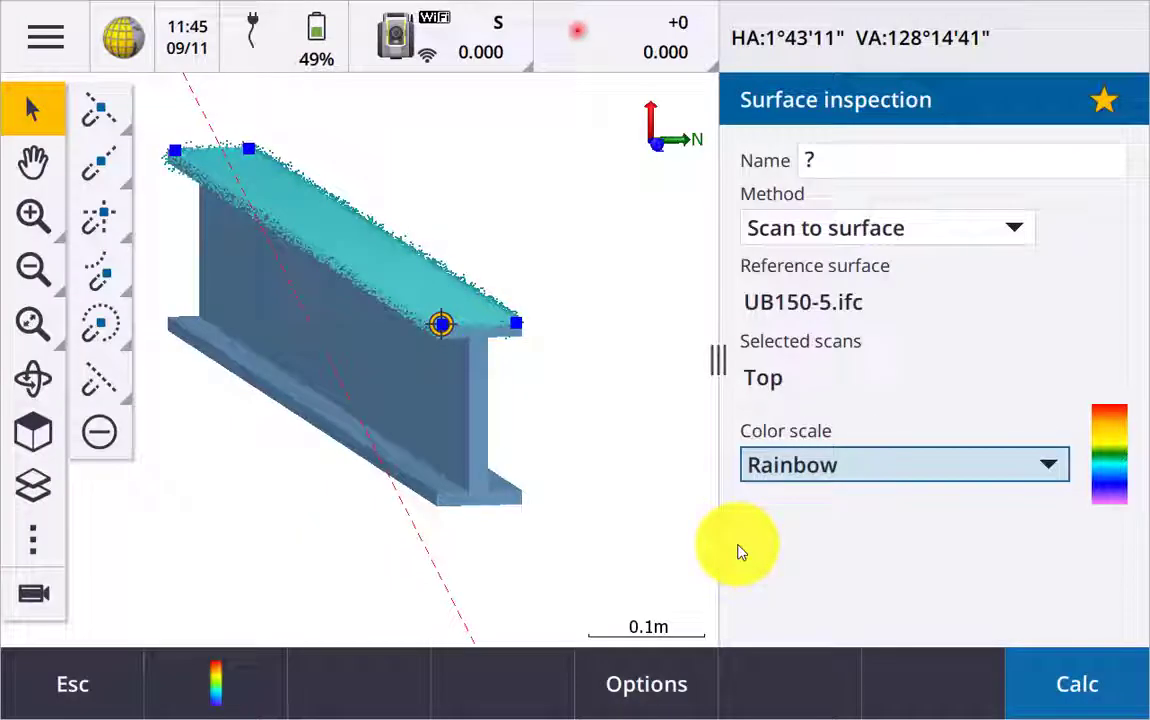
pyautogui.click(872, 165)
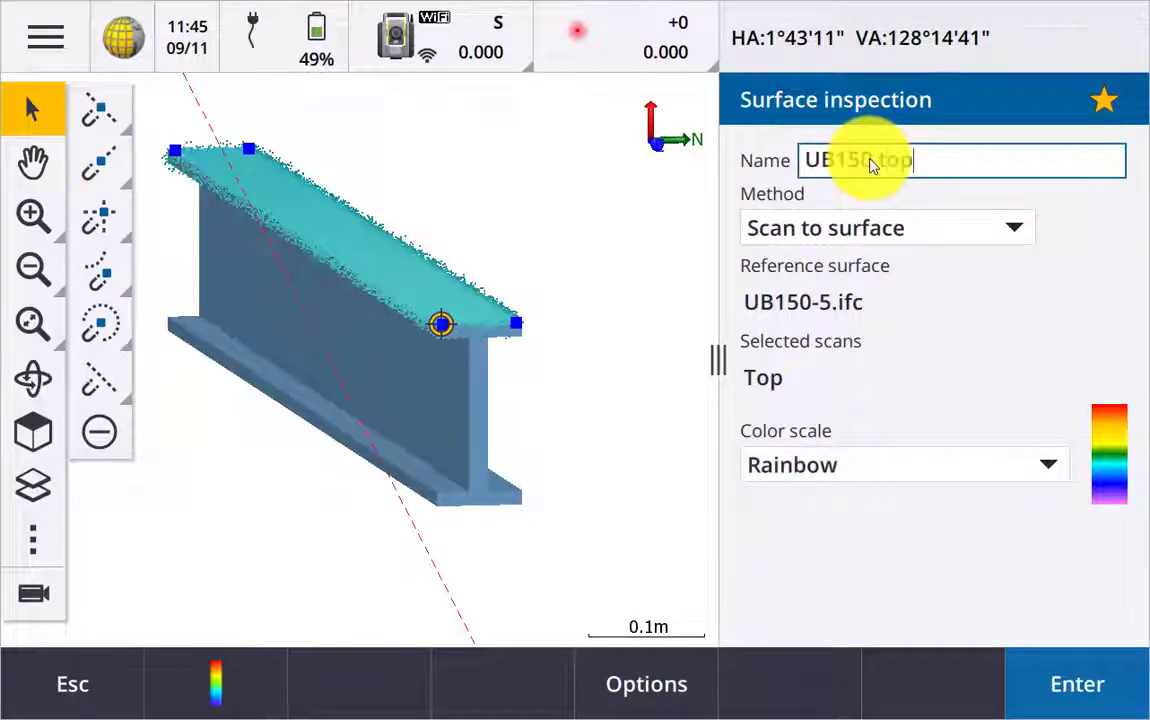
pyautogui.click(1096, 688)
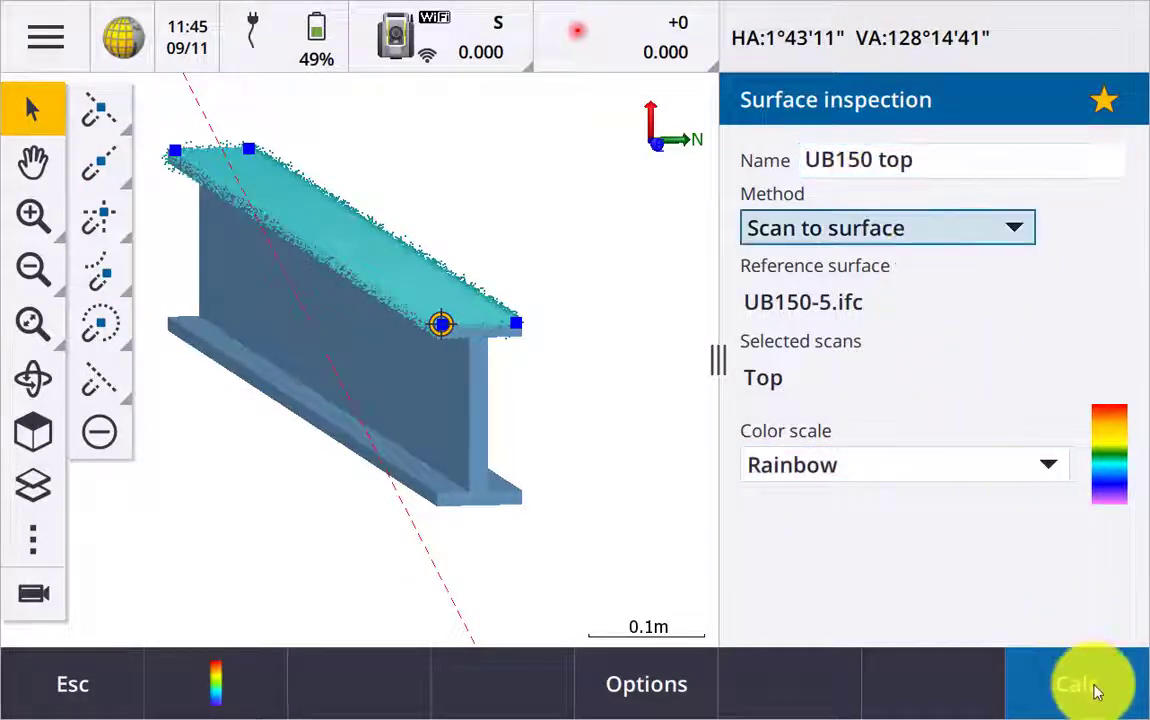
pyautogui.click(1096, 688)
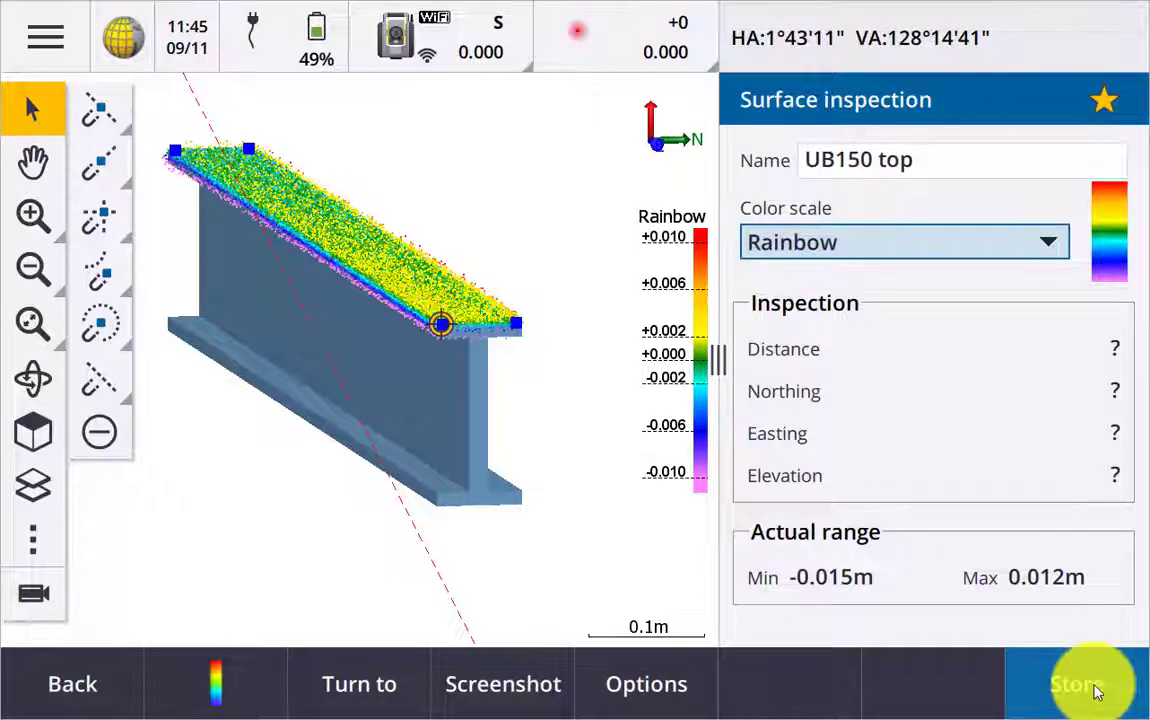
# - Show the beam's deviation map in Top view, zoomed to fit and panned lower
pyautogui.click(33, 432)
pyautogui.click(108, 303)
pyautogui.click(33, 322)
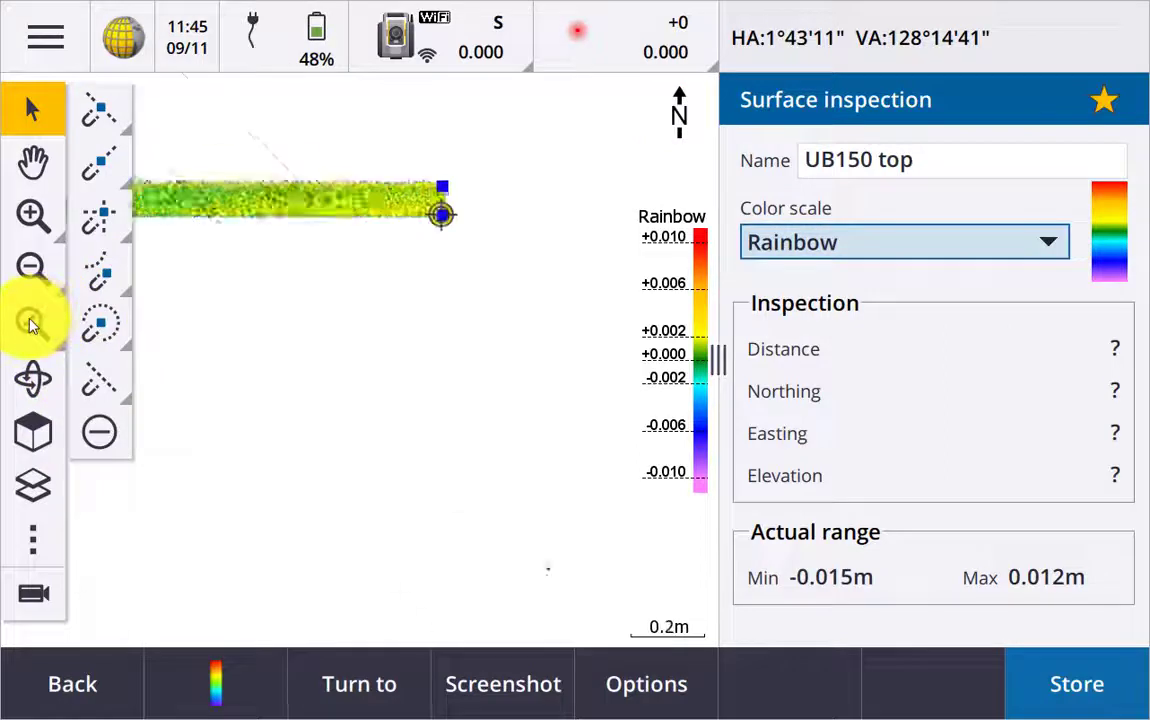
pyautogui.click(33, 160)
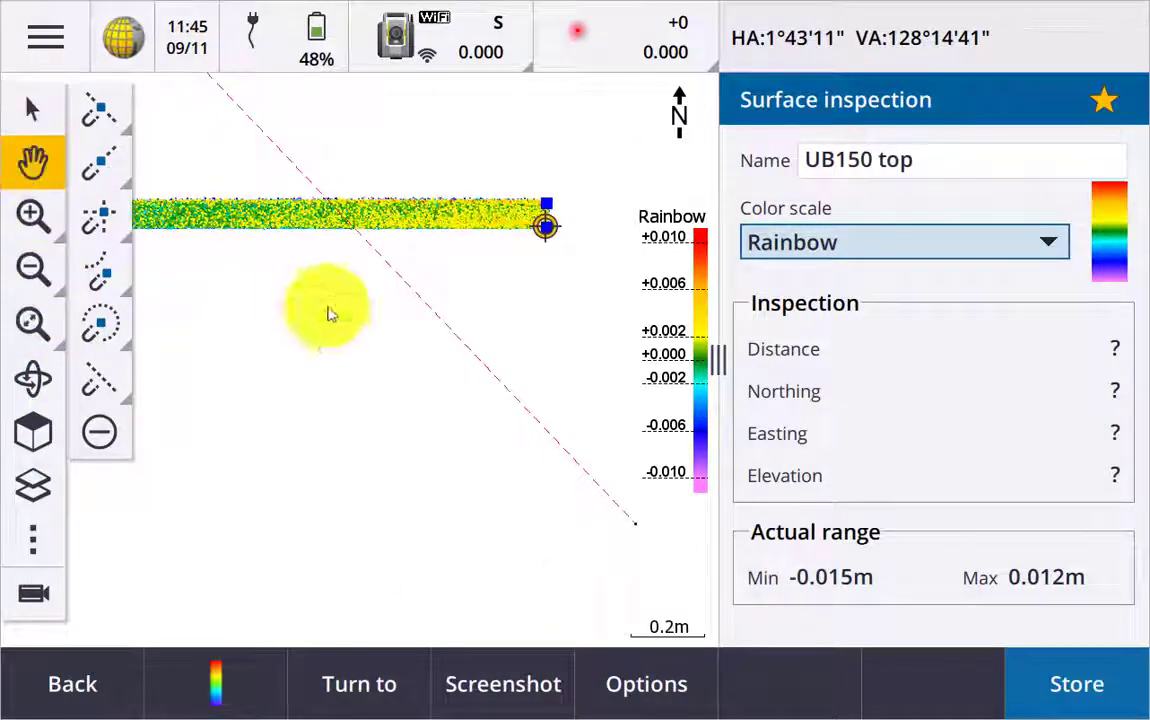
pyautogui.moveTo(329, 308); pyautogui.dragTo(140, 443)
# - Clear earlier picks and read inspection deviations at five spots from left to right, latest 0.001 m
pyautogui.click(128, 436)
pyautogui.click(167, 521)
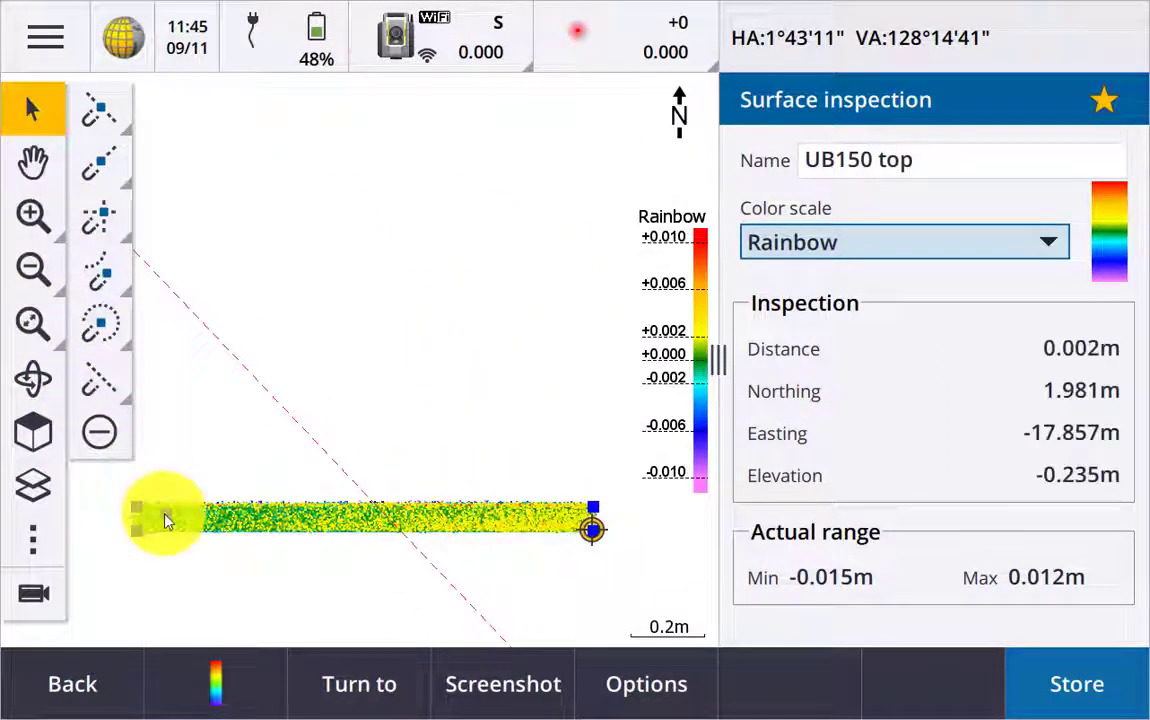
pyautogui.click(246, 518)
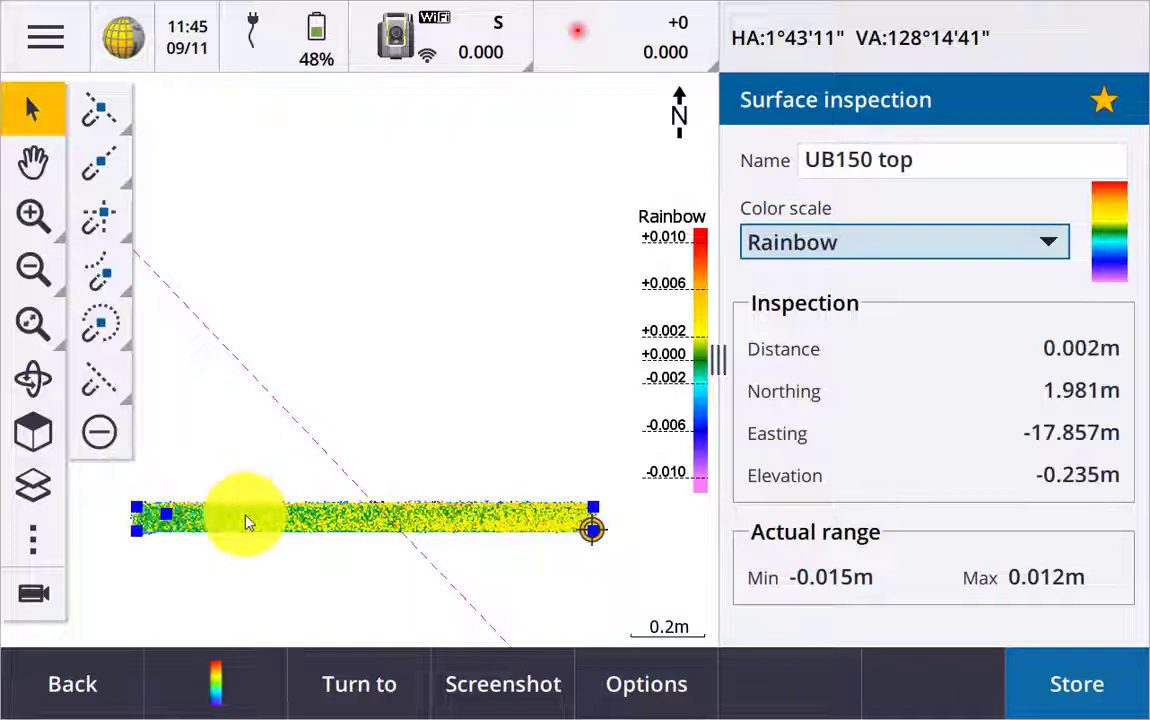
pyautogui.click(328, 519)
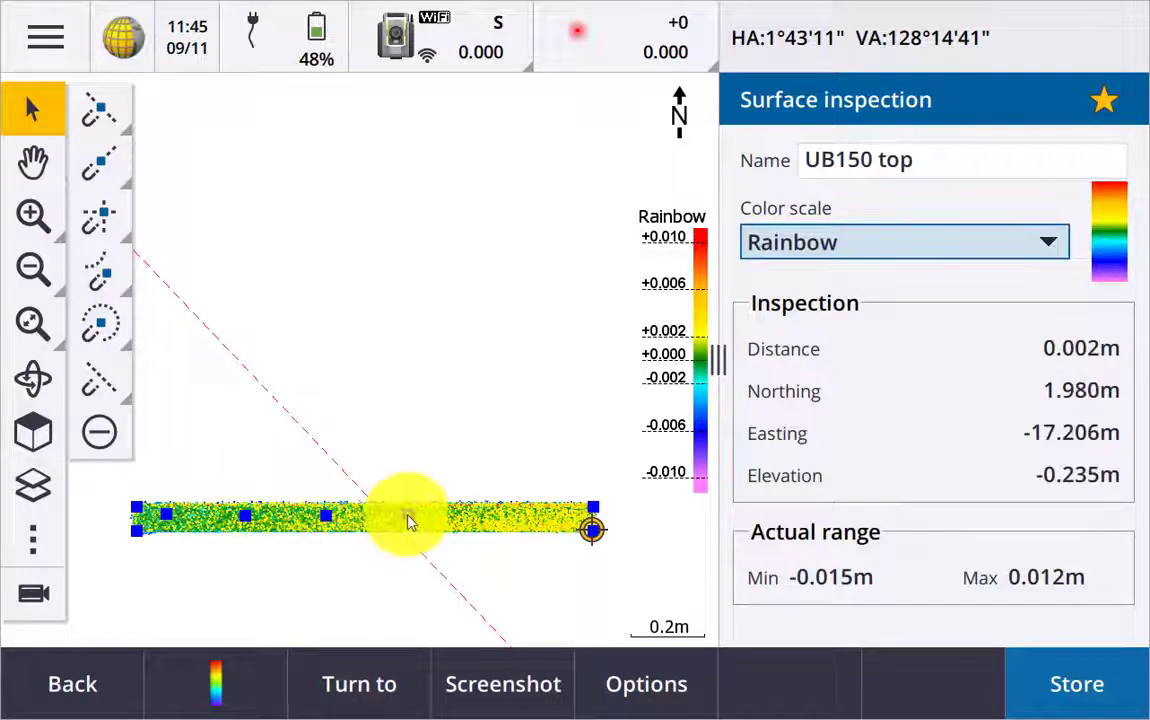
pyautogui.click(408, 519)
pyautogui.click(499, 521)
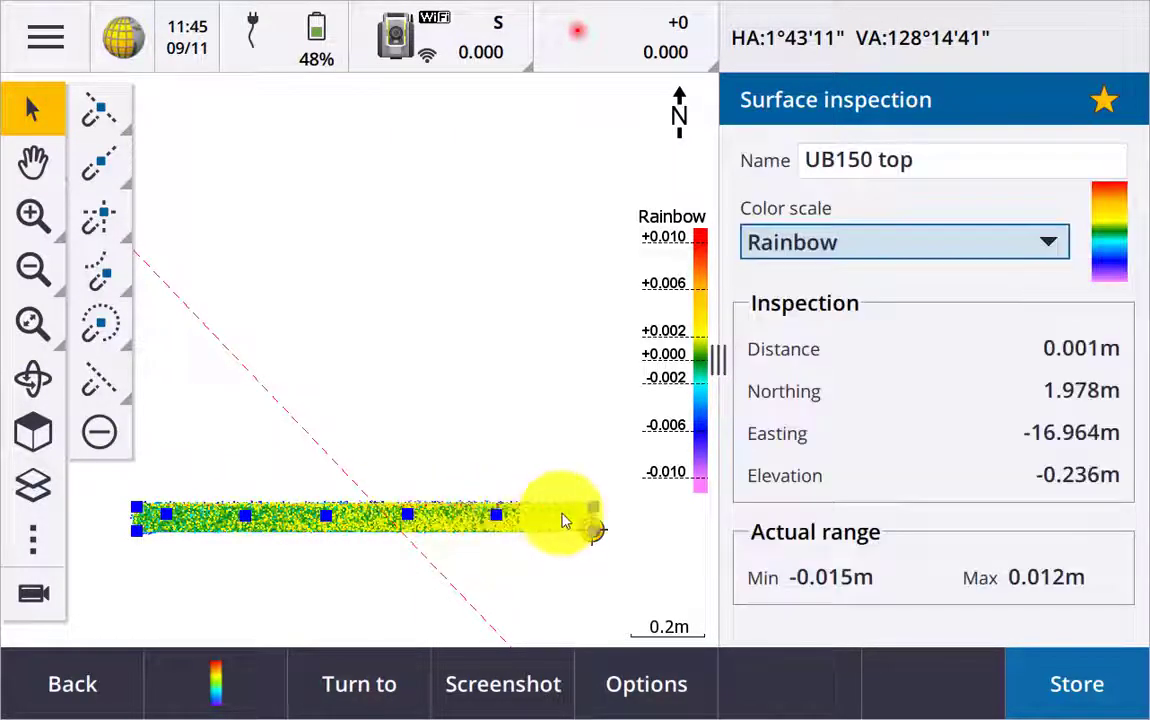